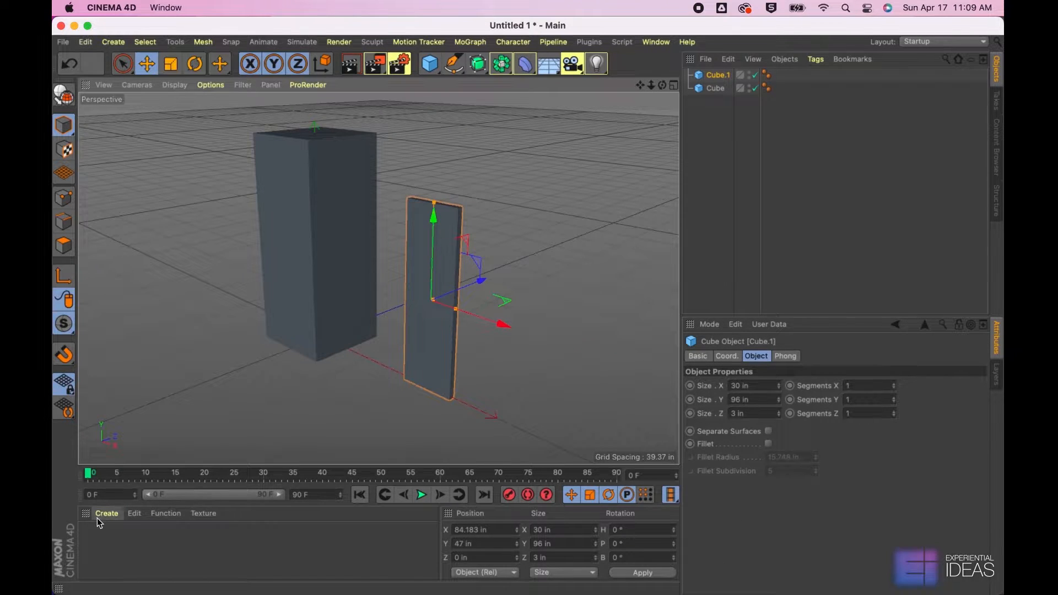
Create a new standard material and assign it to both the tall box and the thin panel
left_click(106, 513)
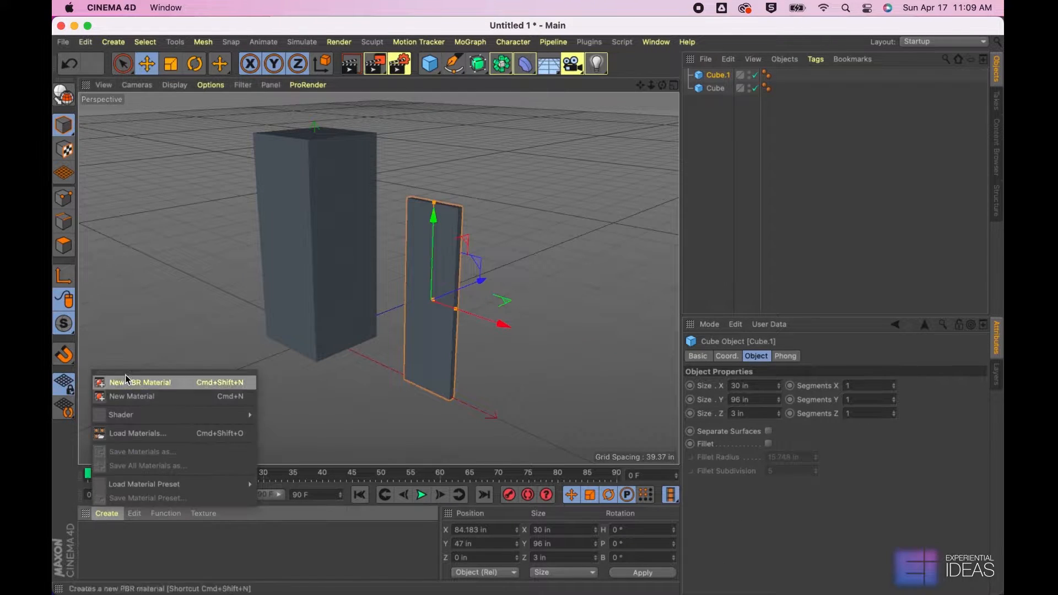
left_click(130, 395)
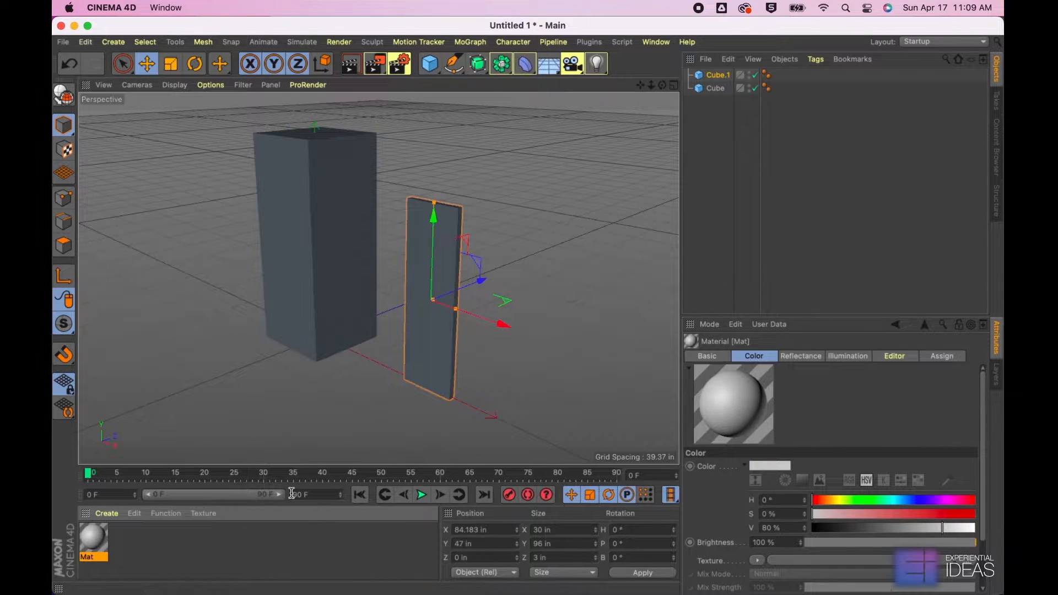
left_click_drag(101, 547, 350, 264)
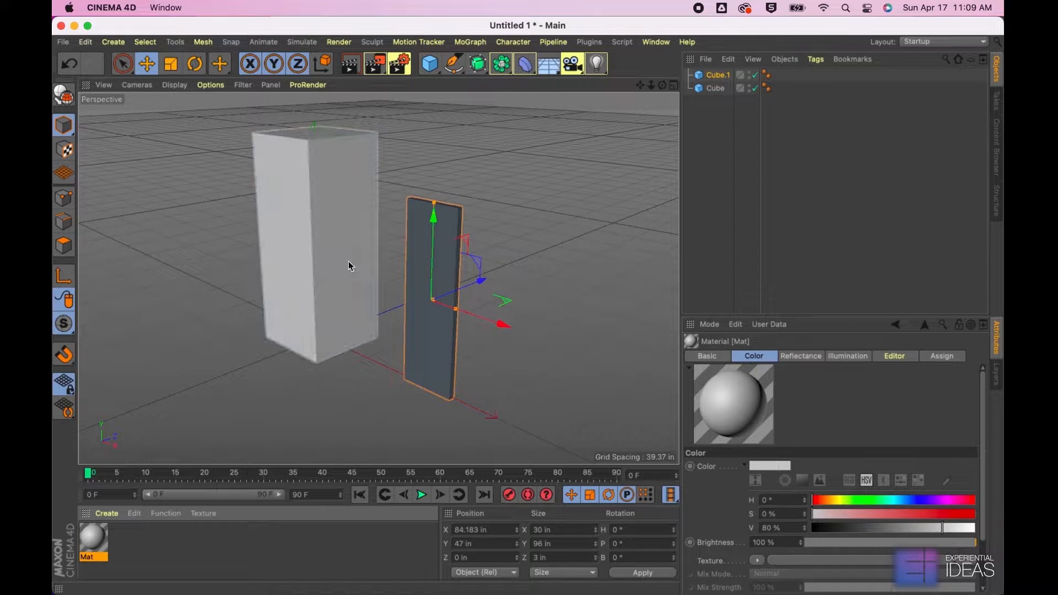
left_click_drag(98, 545, 462, 341)
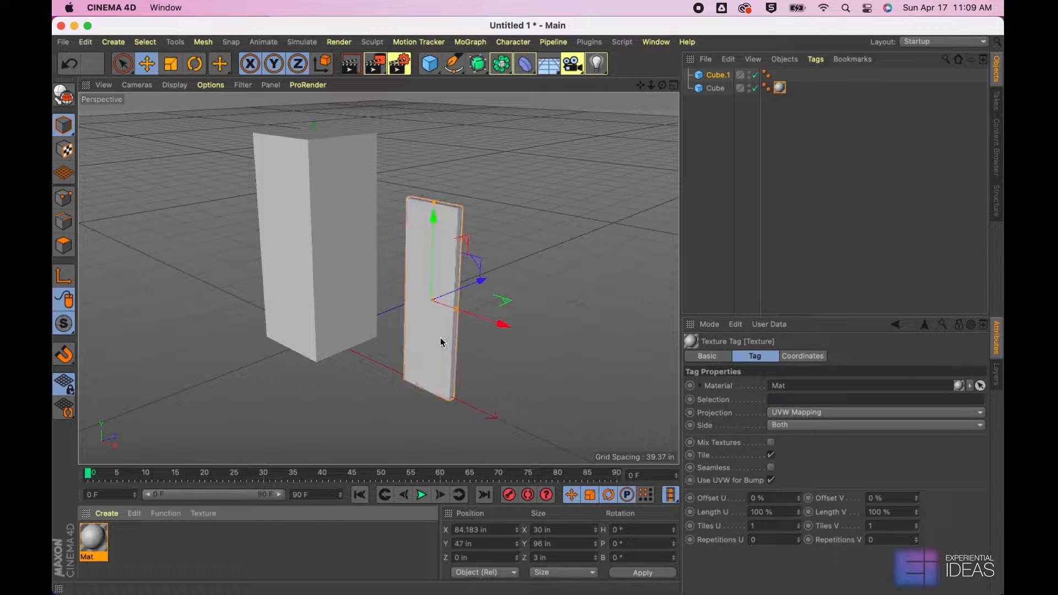
Select the thin panel and make it an editable polygon object
left_click(507, 208)
left_click(427, 253)
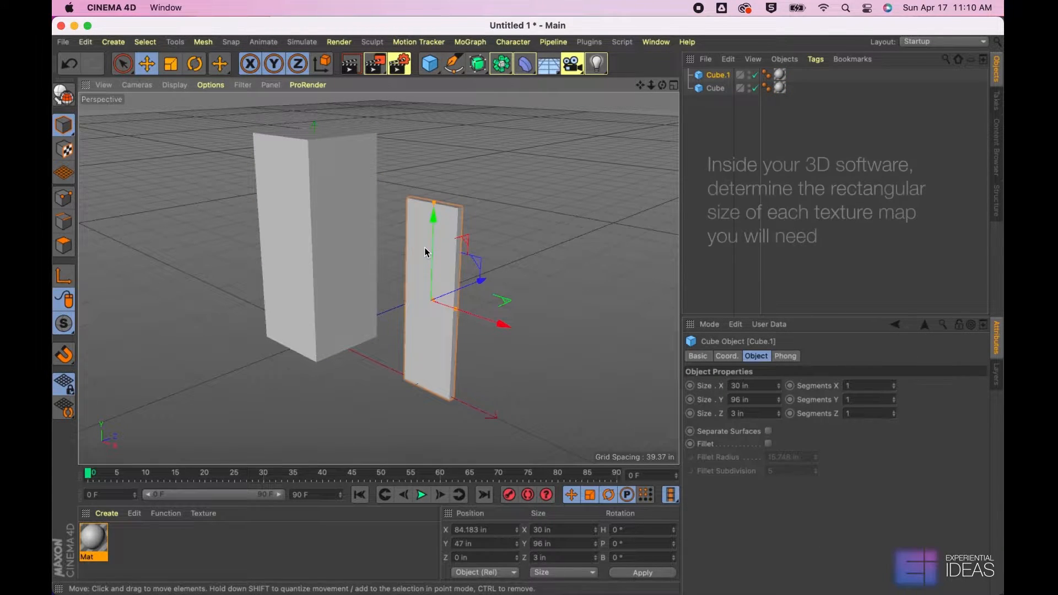
left_click(425, 248)
left_click(427, 253)
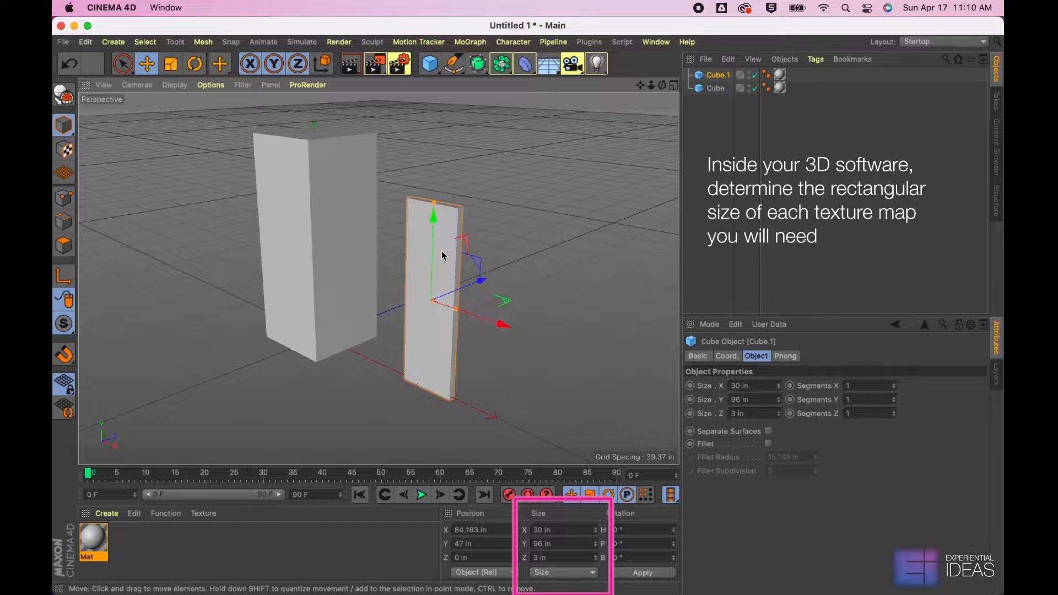
left_click(442, 251)
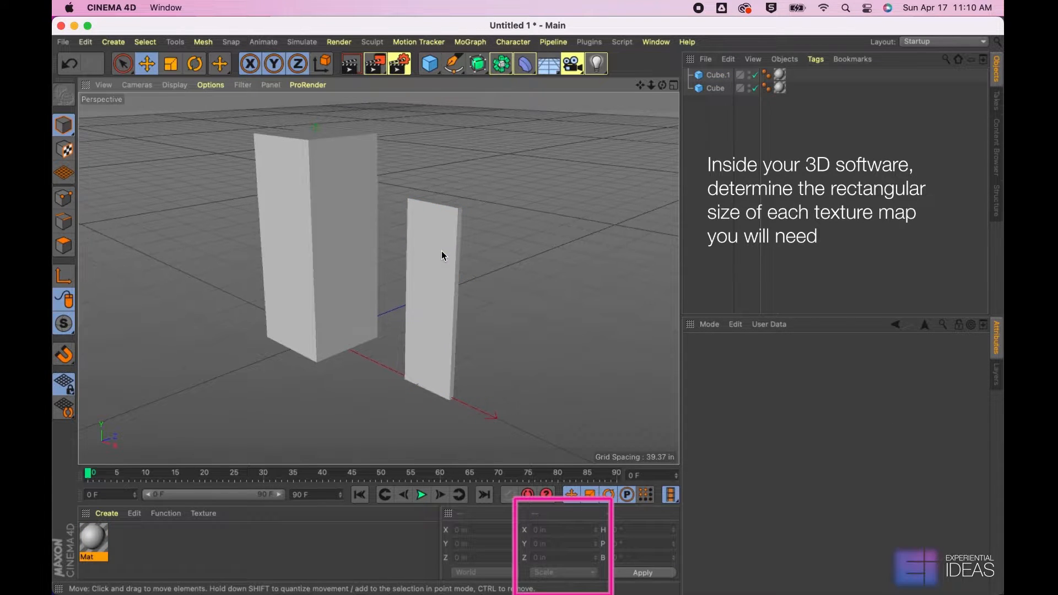
left_click(441, 251)
key("c")
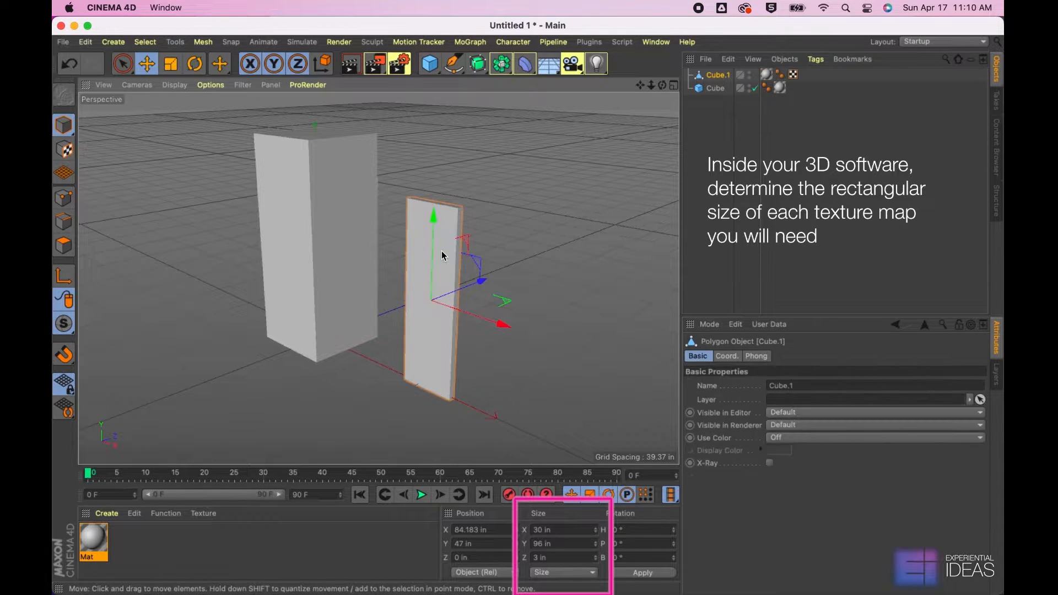
Make the tall box an editable polygon object as well
left_click(349, 226)
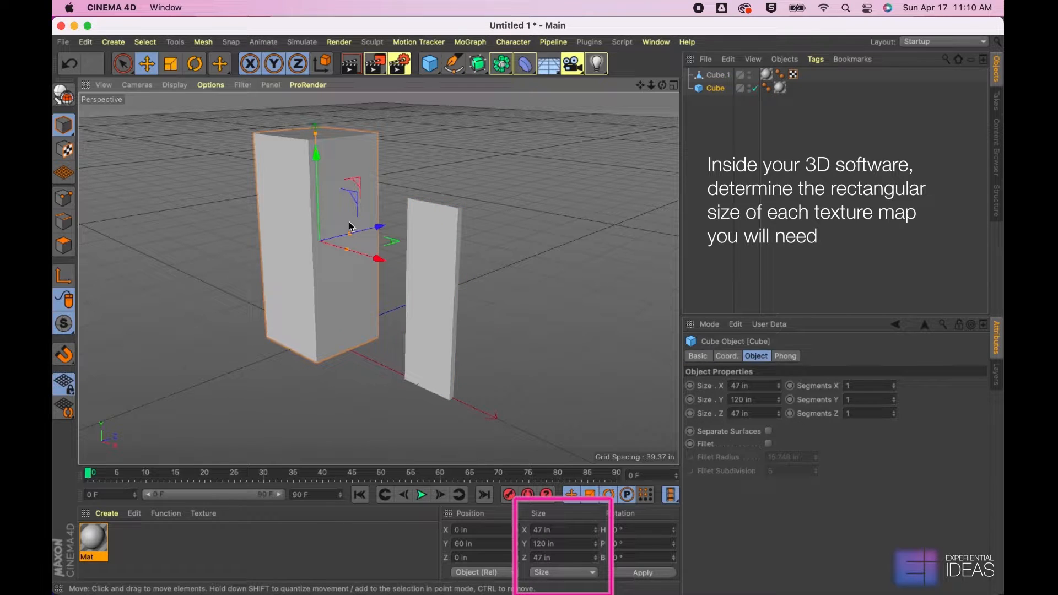
key("c")
left_click(435, 171)
left_click(346, 201)
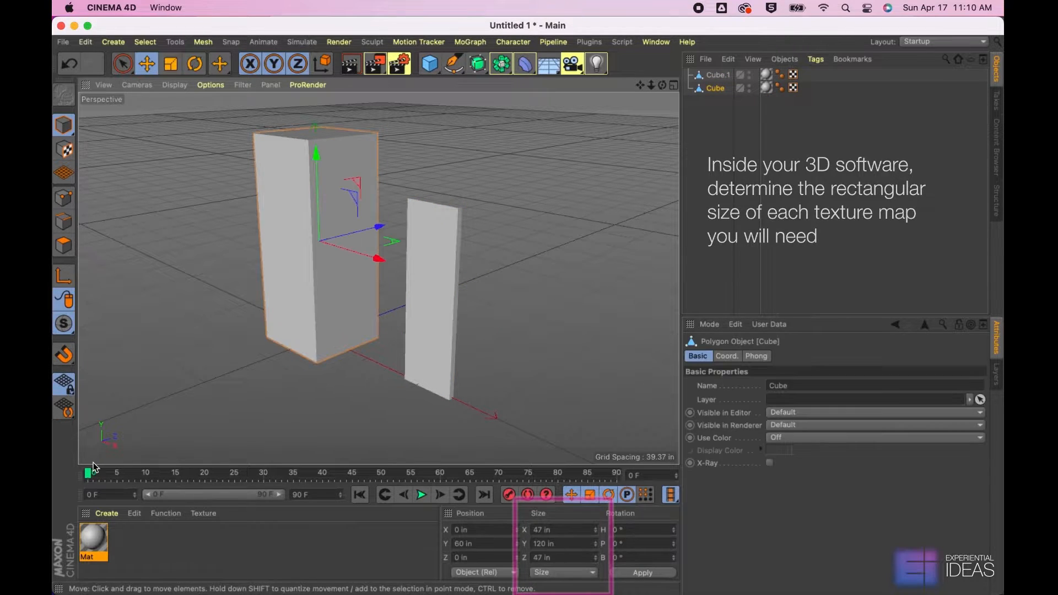
Create a second material named TextureA and give it a pink color with 28% saturation
double_click(123, 549)
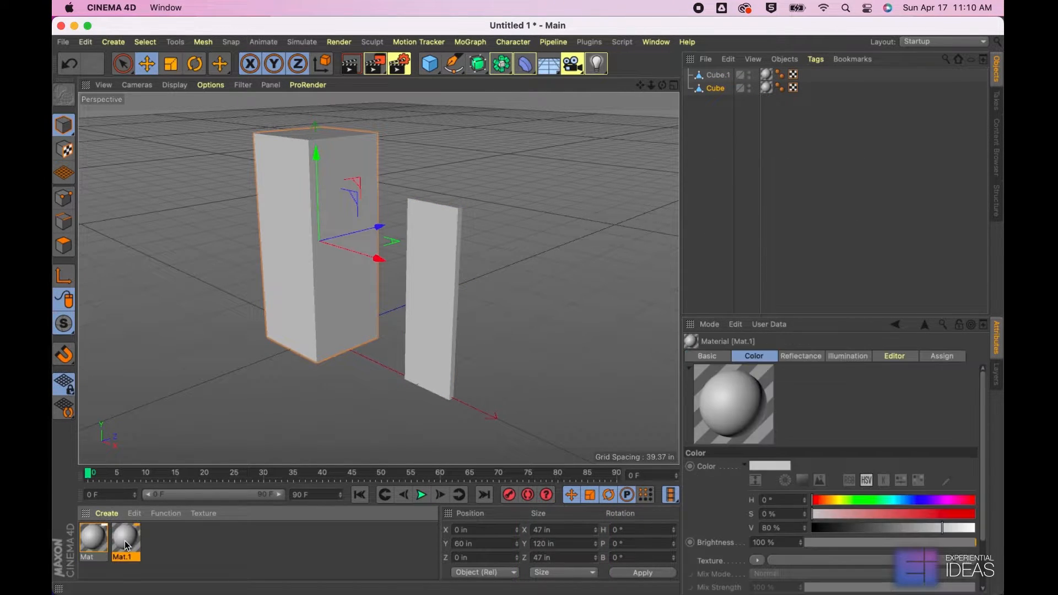
double_click(127, 543)
type("Textu")
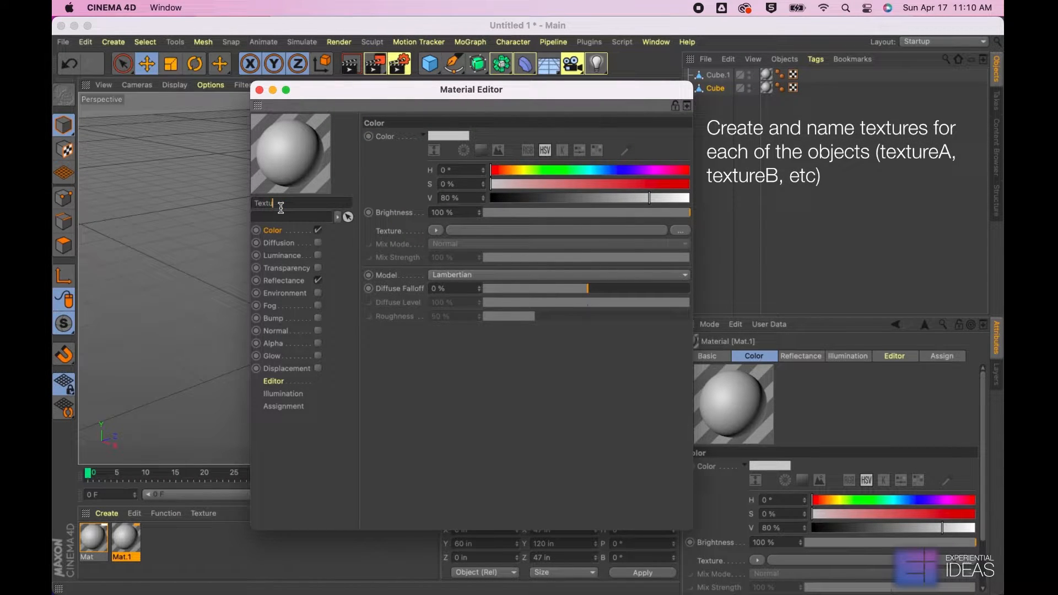
type("reA")
key("Return")
left_click(547, 184)
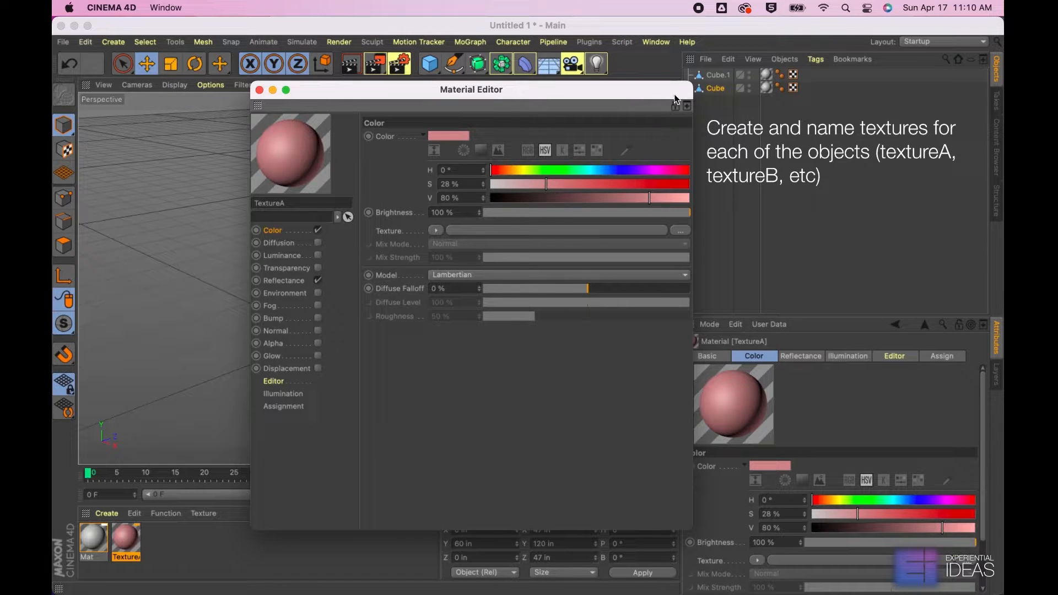
left_click(259, 90)
Duplicate the TextureA material, rename the copy TextureB and set its color hue to 168°
left_click_drag(126, 546, 147, 544, "ctrl")
double_click(155, 548)
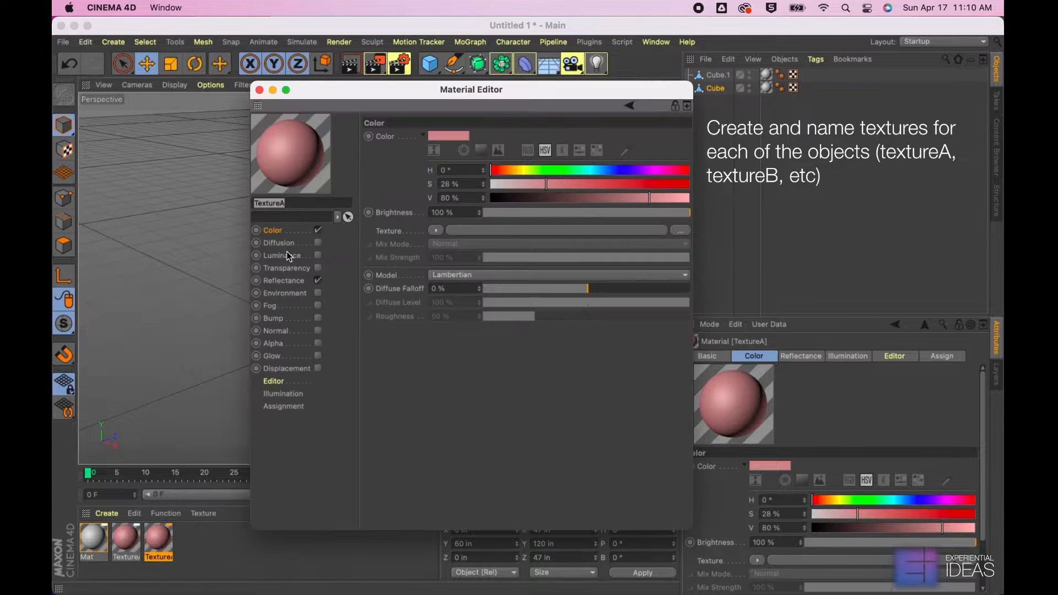
left_click(302, 204)
key("BackSpace")
left_click(583, 172)
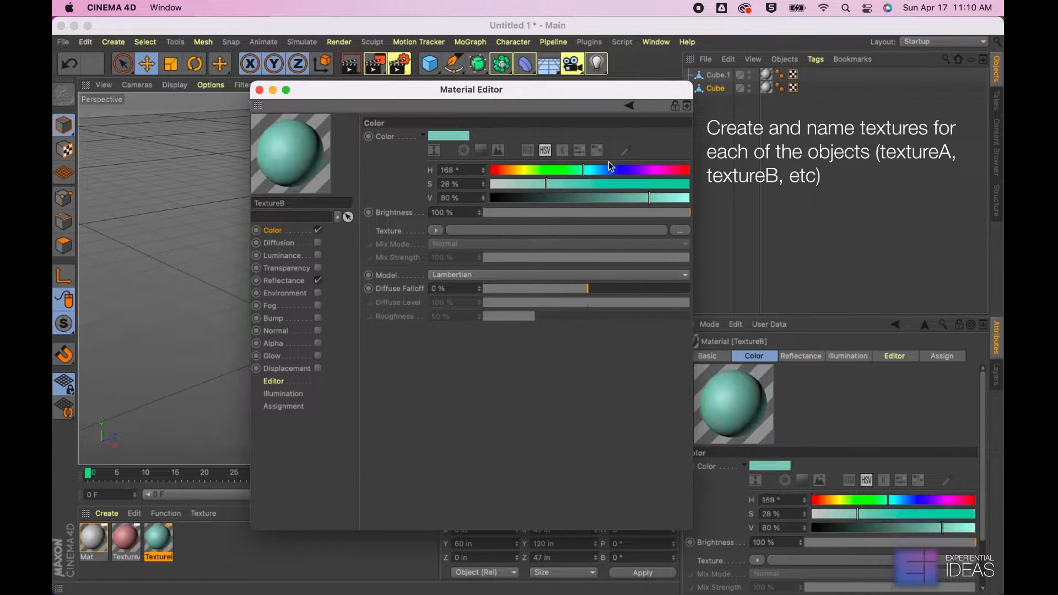
left_click(262, 91)
Duplicate the TextureB material and rename the copy TextureC
left_click_drag(158, 538, 175, 540, "ctrl")
double_click(199, 544)
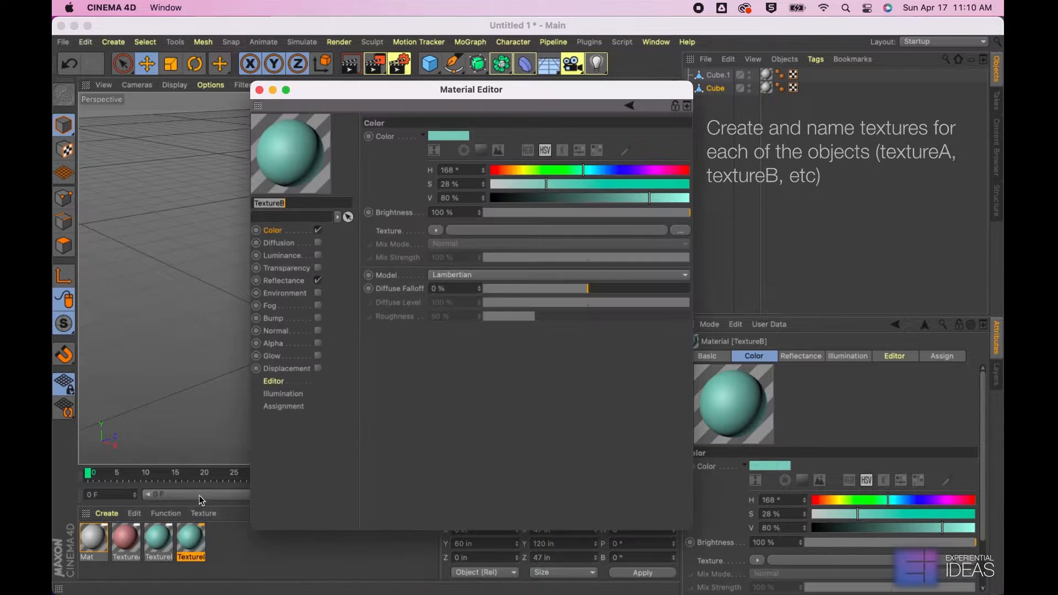
left_click(296, 204)
key("BackSpace")
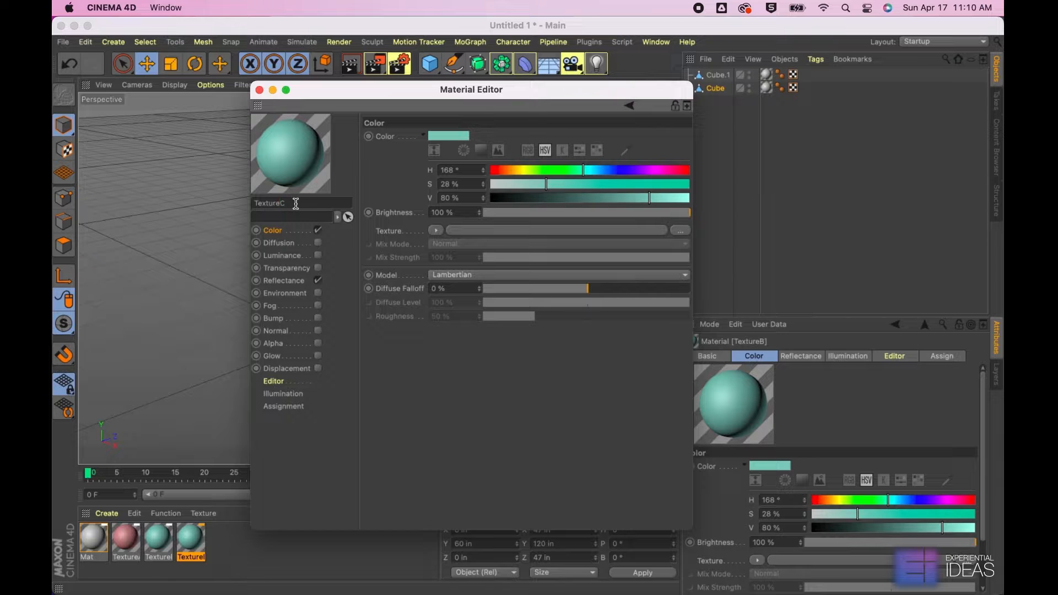
left_click(259, 90)
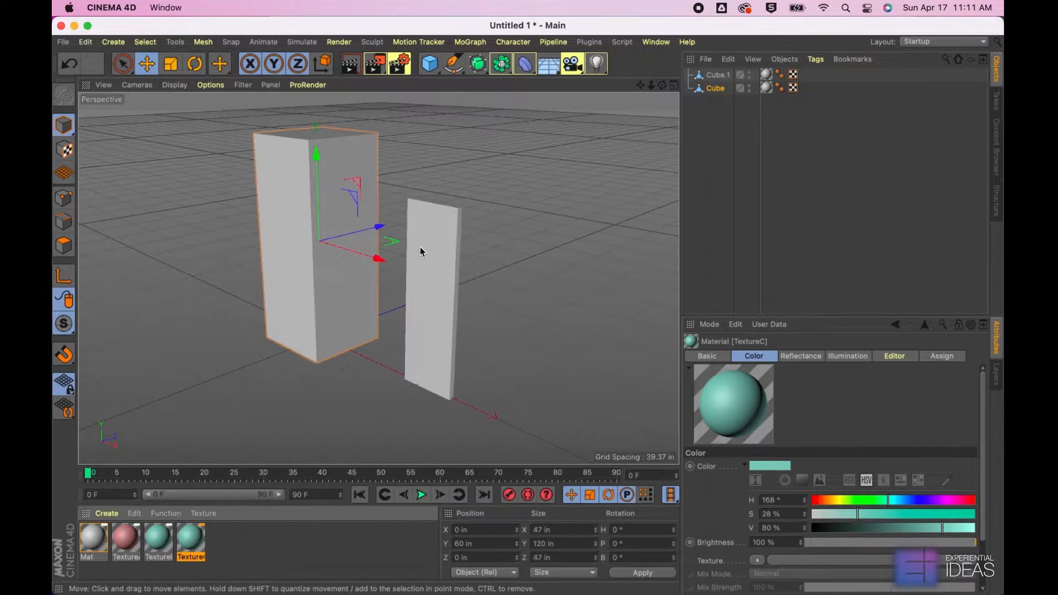
Apply the TextureC material to only the front face polygon of the thin panel
left_click(420, 252)
left_click(64, 247)
left_click(432, 287)
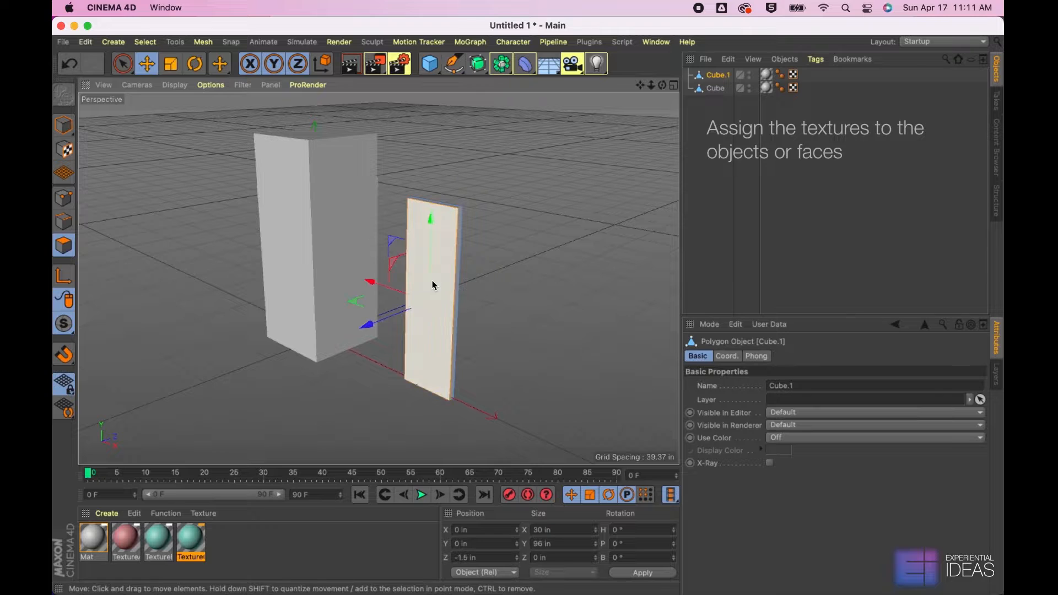
left_click(196, 542)
left_click(167, 514)
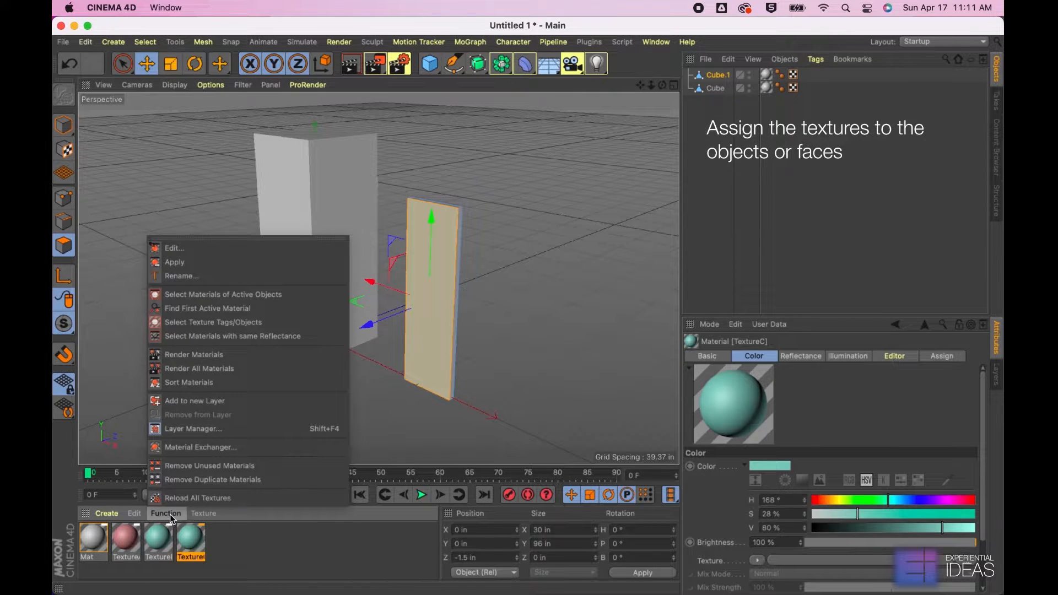
left_click(175, 262)
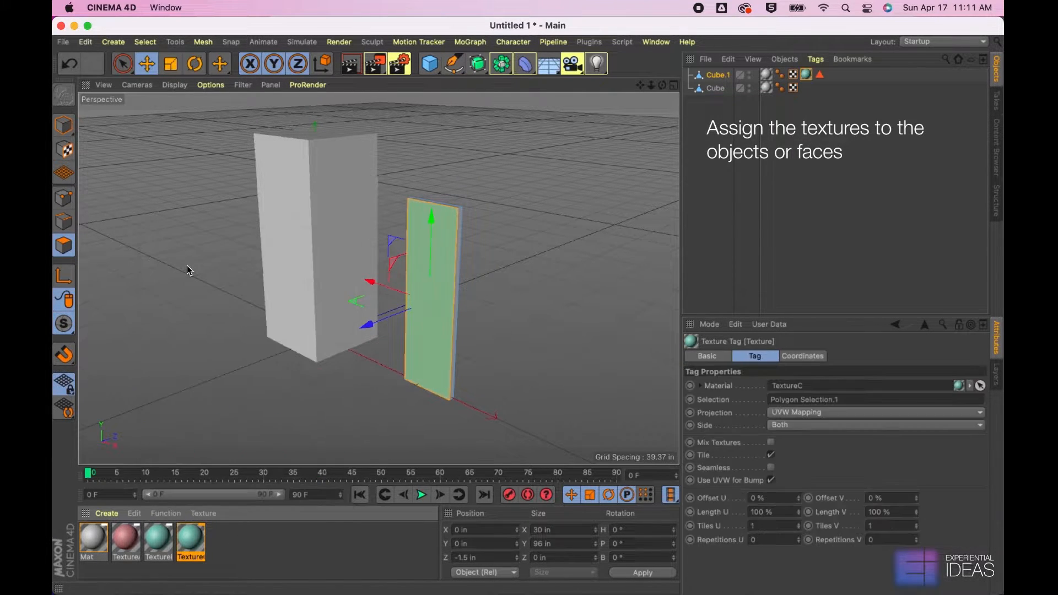
left_click(350, 185)
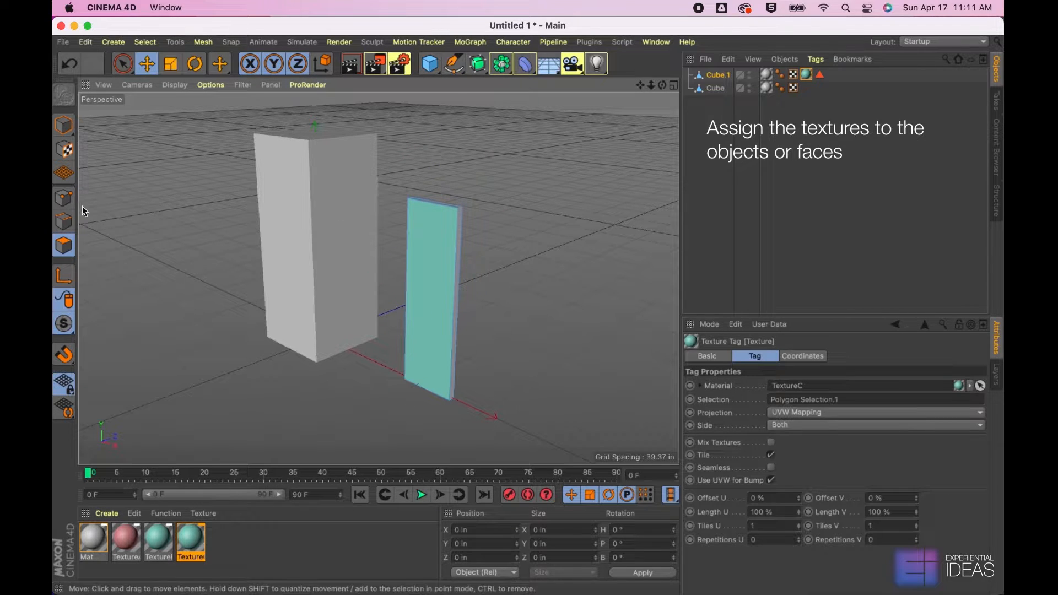
Apply the TextureA material to only the front face polygon of the tall box
left_click(64, 125)
left_click(314, 236)
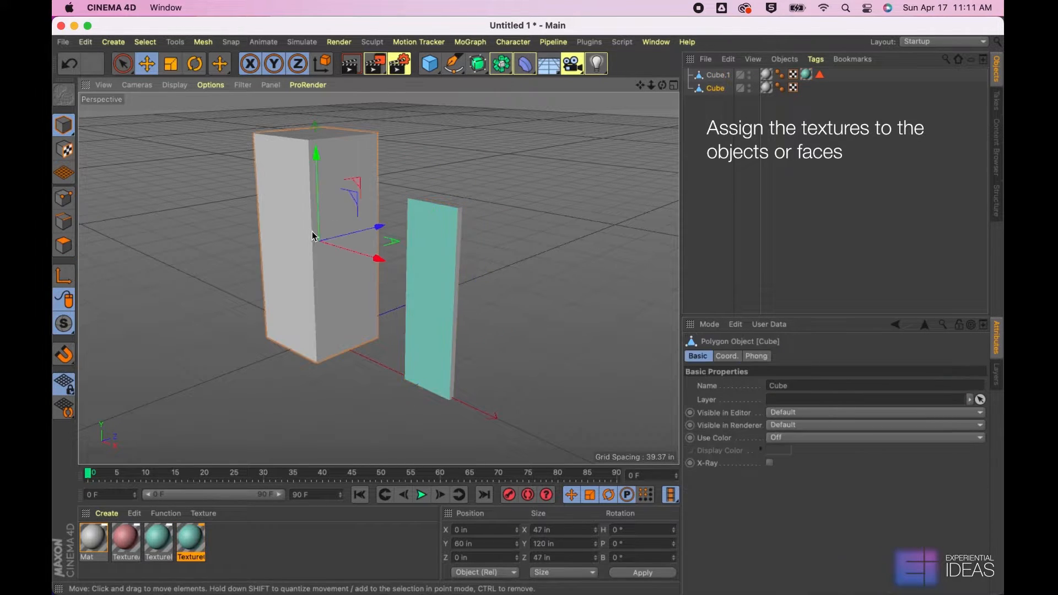
left_click(65, 247)
left_click(287, 234)
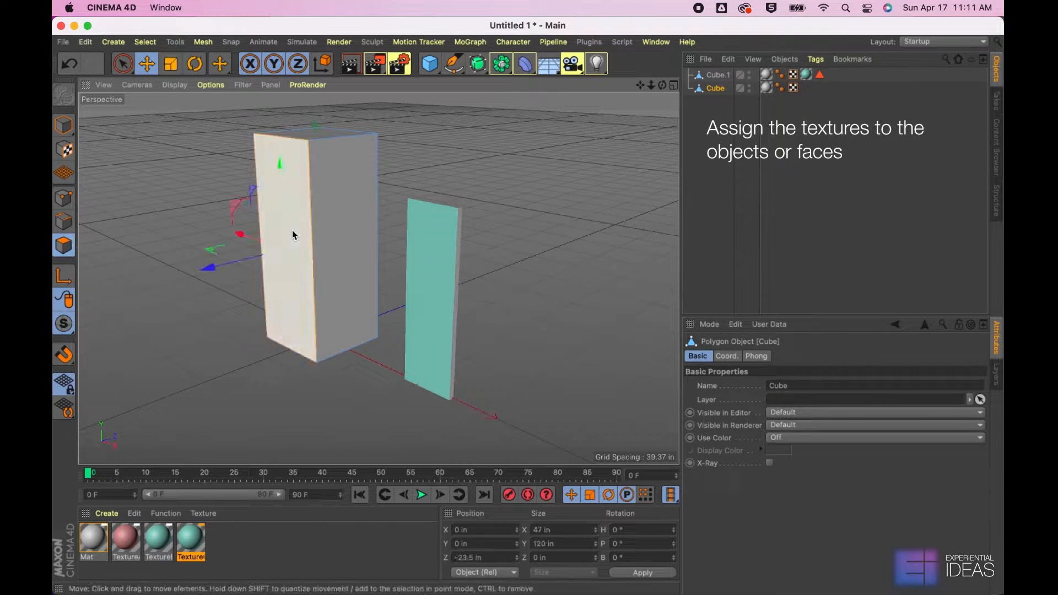
left_click(141, 532)
left_click(165, 516)
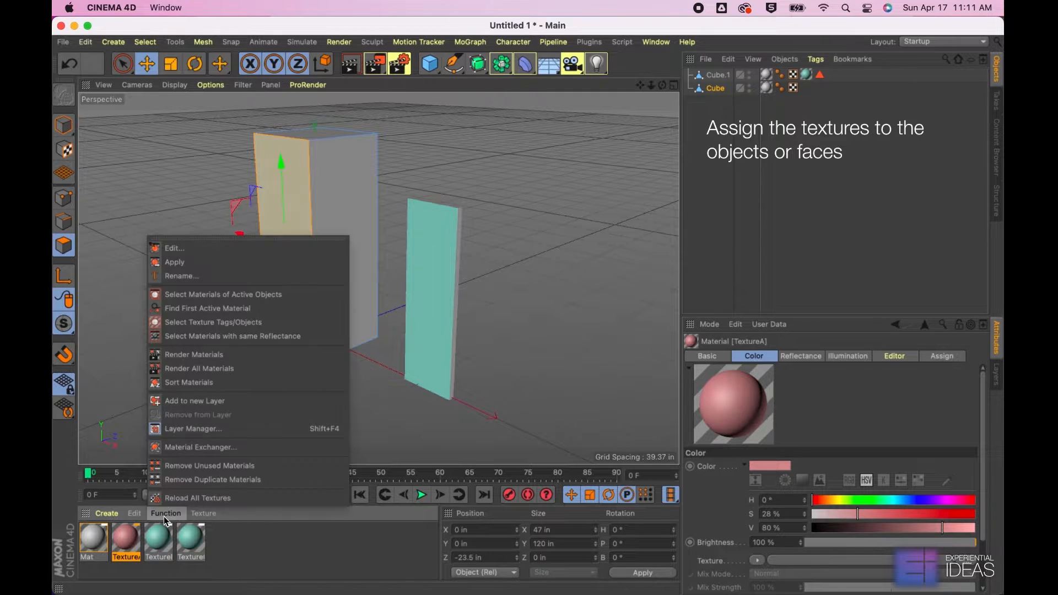
left_click(182, 261)
Apply the TextureB material to the tall box's positive X side face and return to model mode
left_click(332, 221)
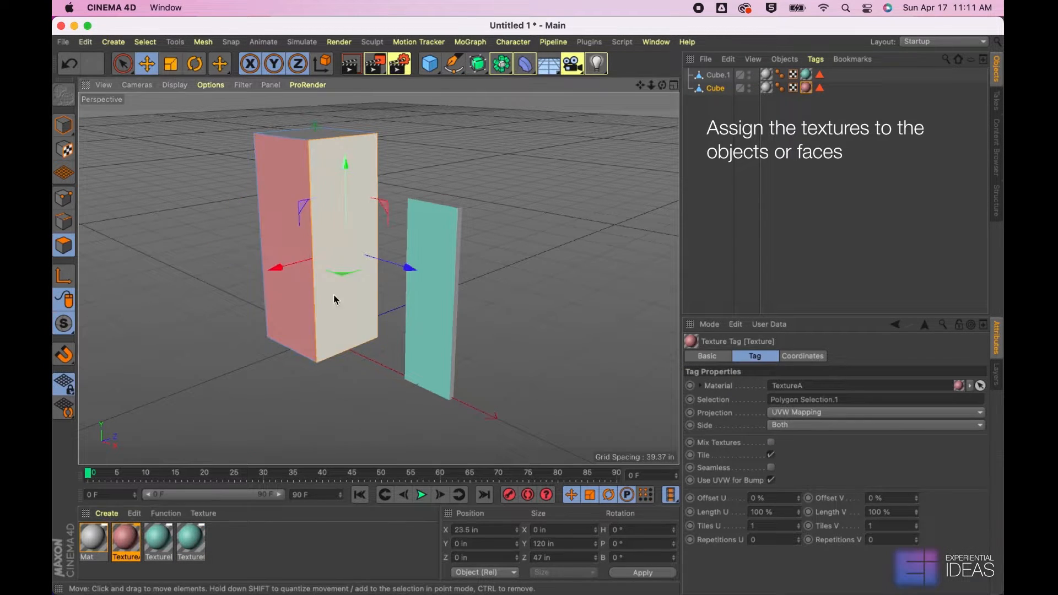
left_click(158, 537)
left_click(165, 513)
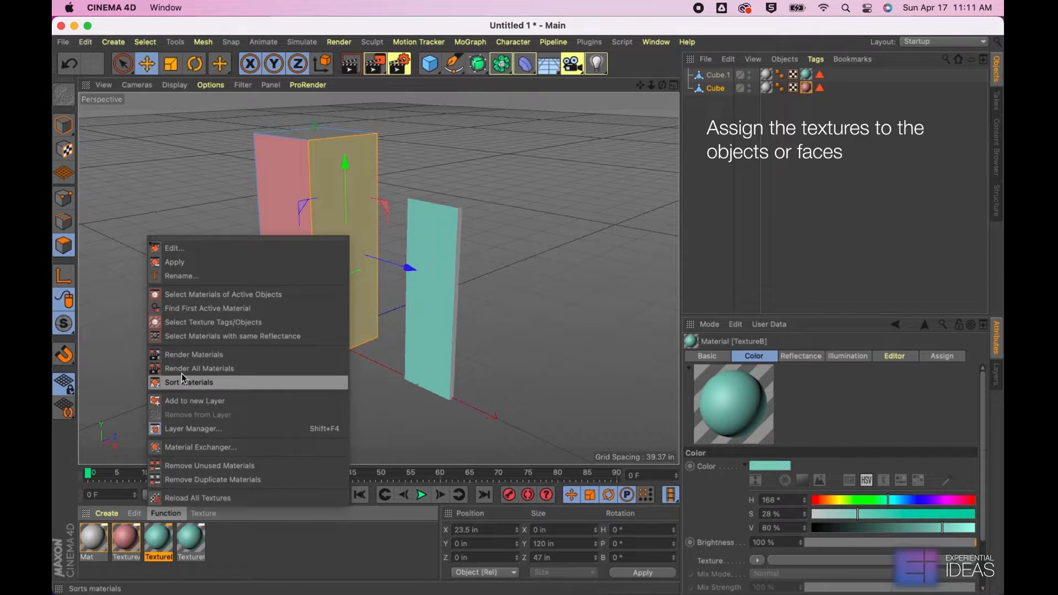
left_click(182, 263)
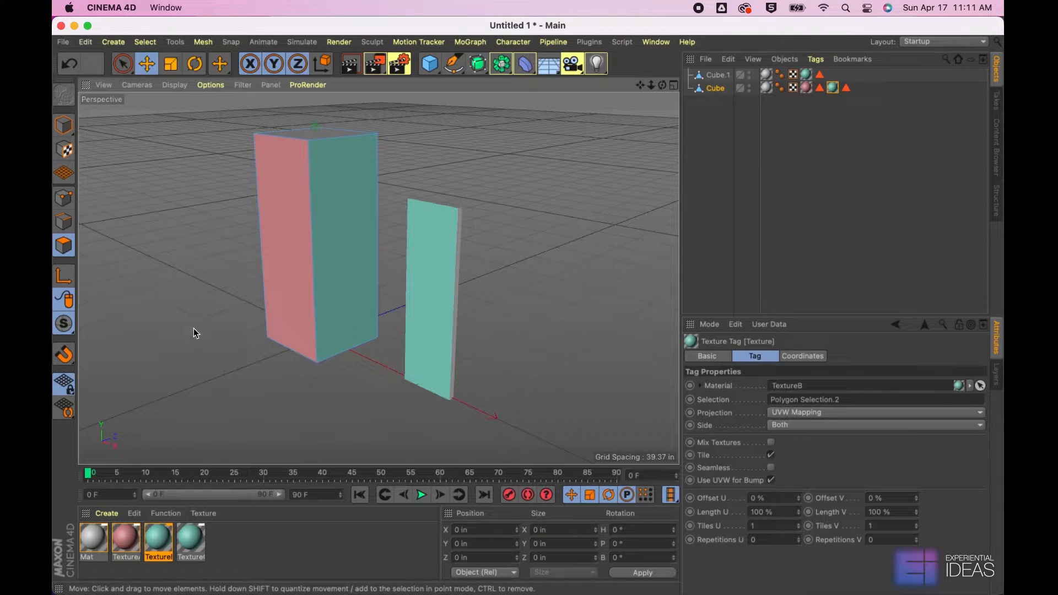
left_click(64, 125)
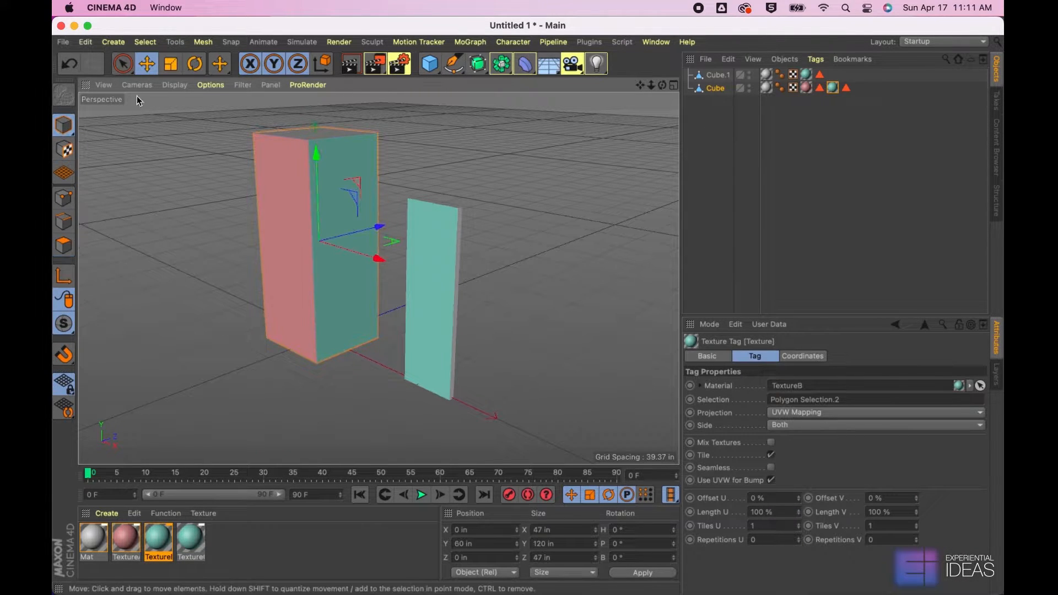
Save the project in the Documents folder under the name Texture Mapping.c4d
left_click(85, 42)
mouse_move(63, 42)
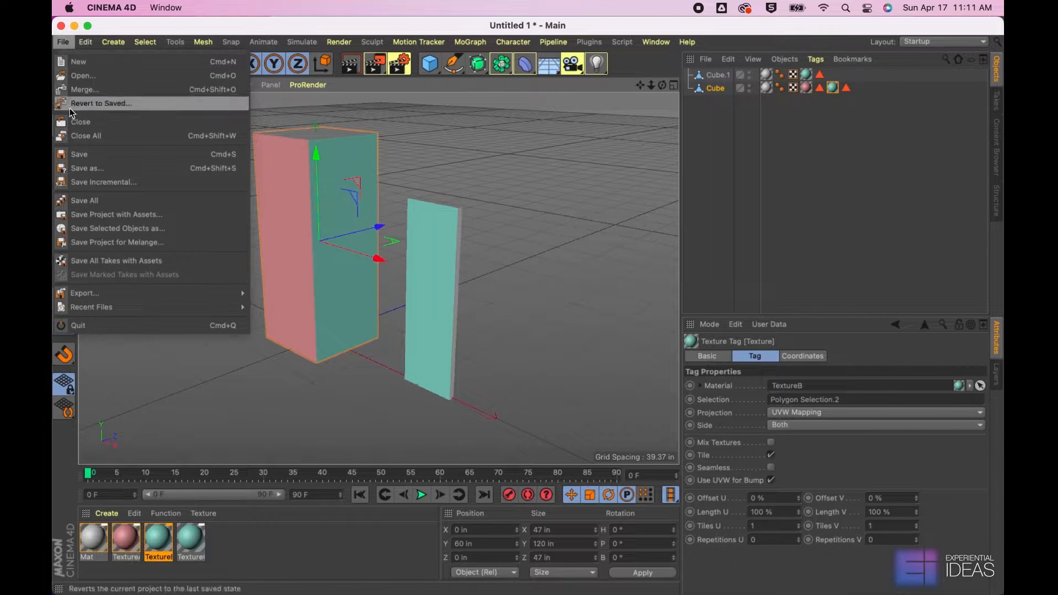
left_click(83, 171)
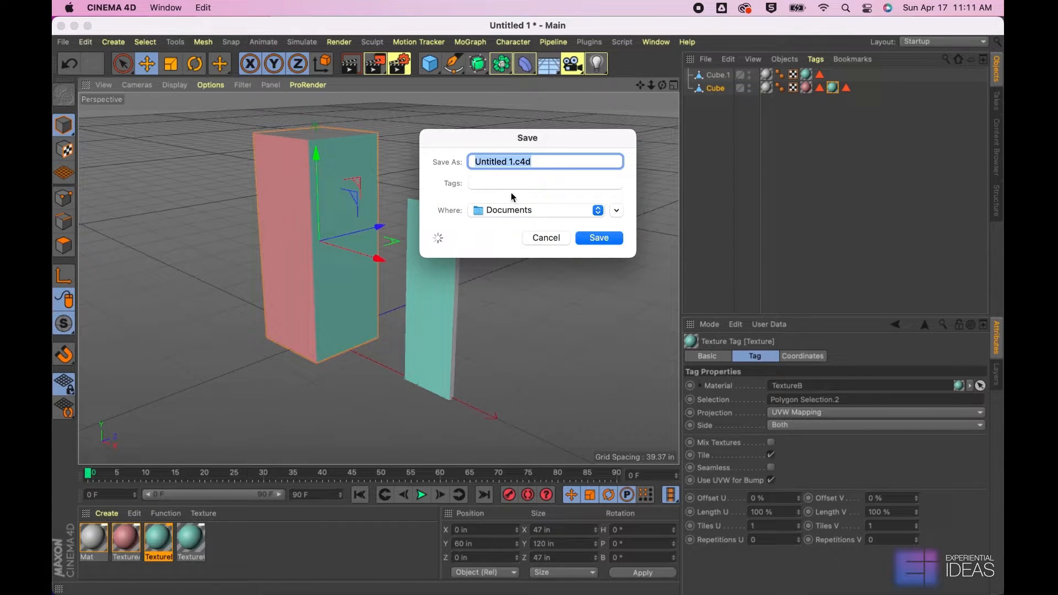
left_click(510, 163)
left_click_drag(514, 161, 438, 165)
type("Texture")
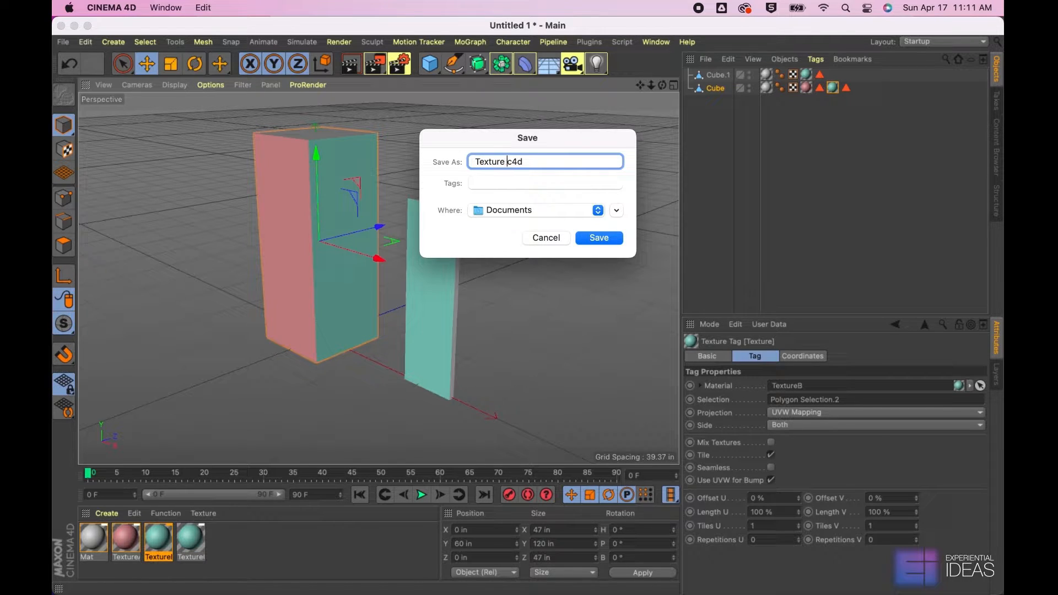
type(" Mapping")
key("Return")
Check the dimensions of the tall box and the thin panel
left_click(530, 250)
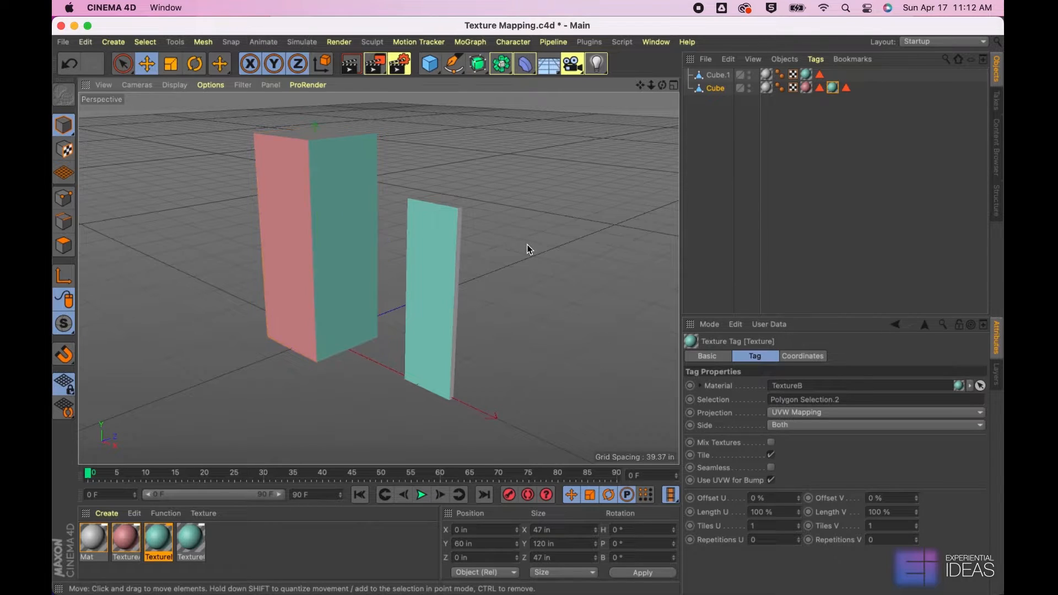
left_click(318, 288)
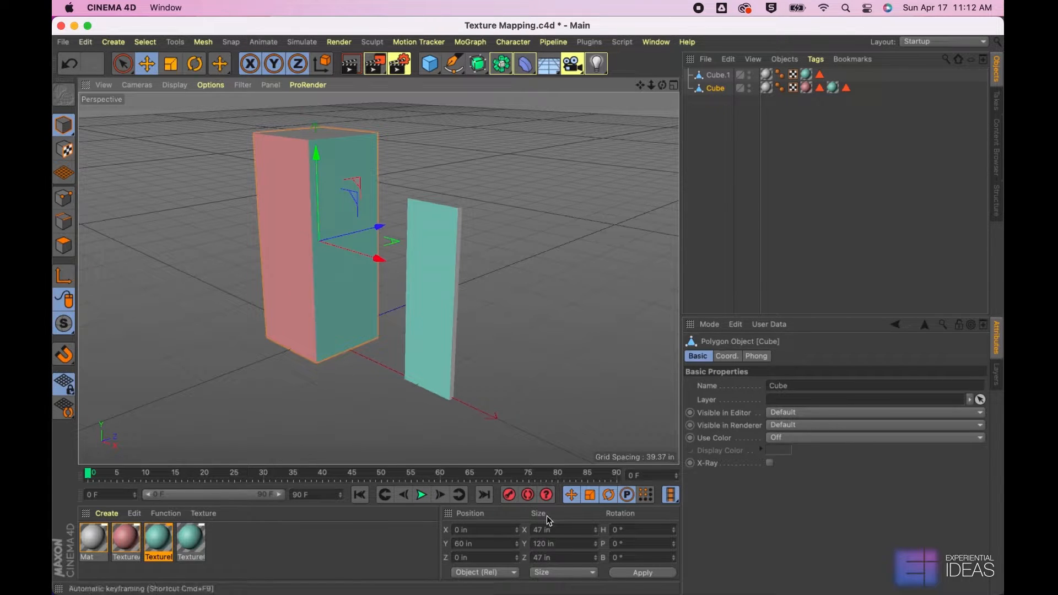
left_click(435, 327)
left_click(548, 358)
mouse_move(624, 591)
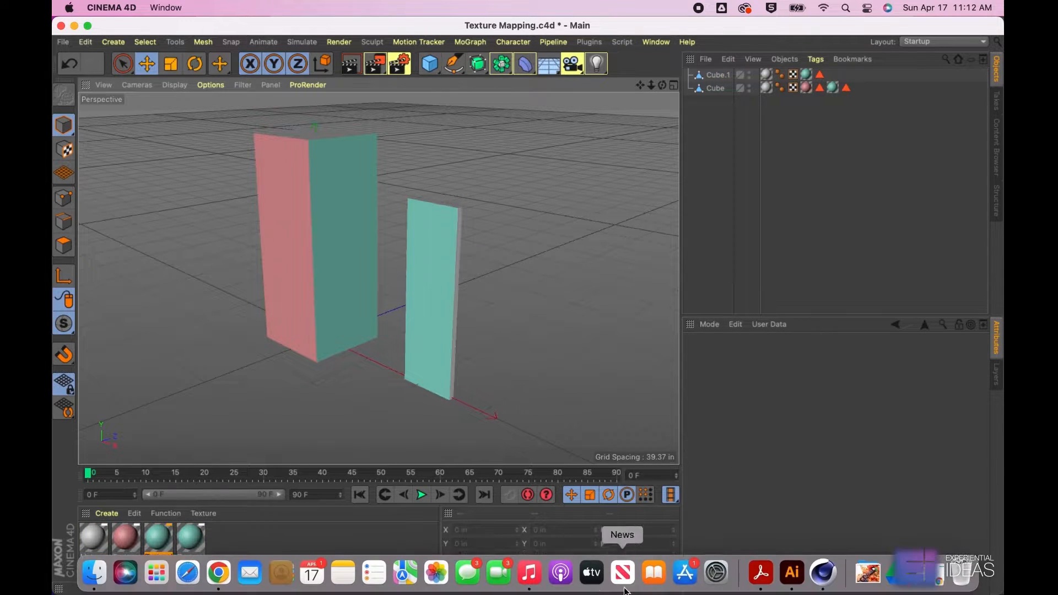
Switch to Adobe Illustrator 2022, create a Letter document, and set its units to inches
left_click(792, 573)
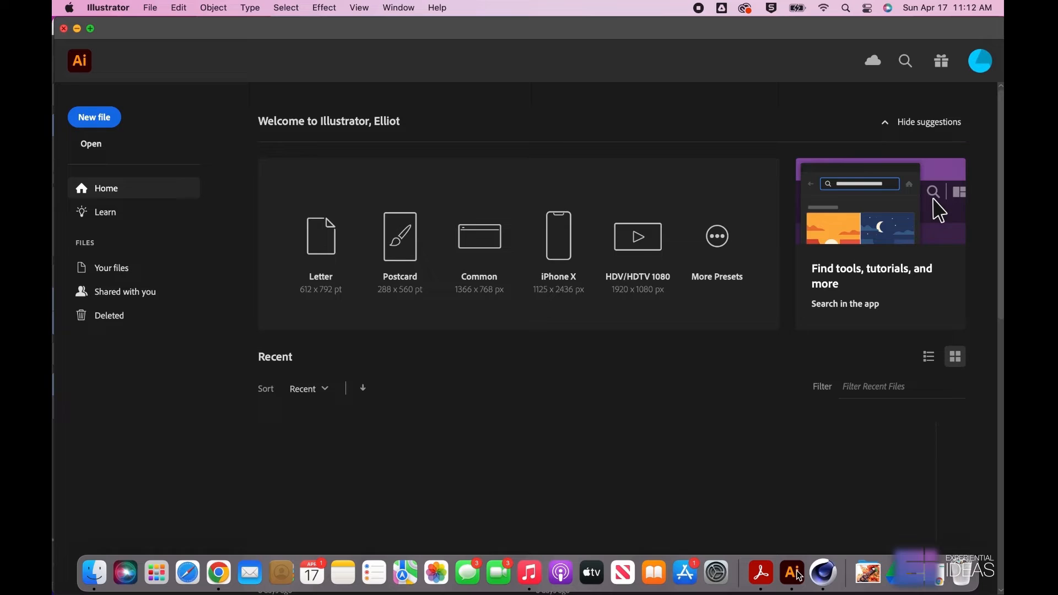
left_click(307, 246)
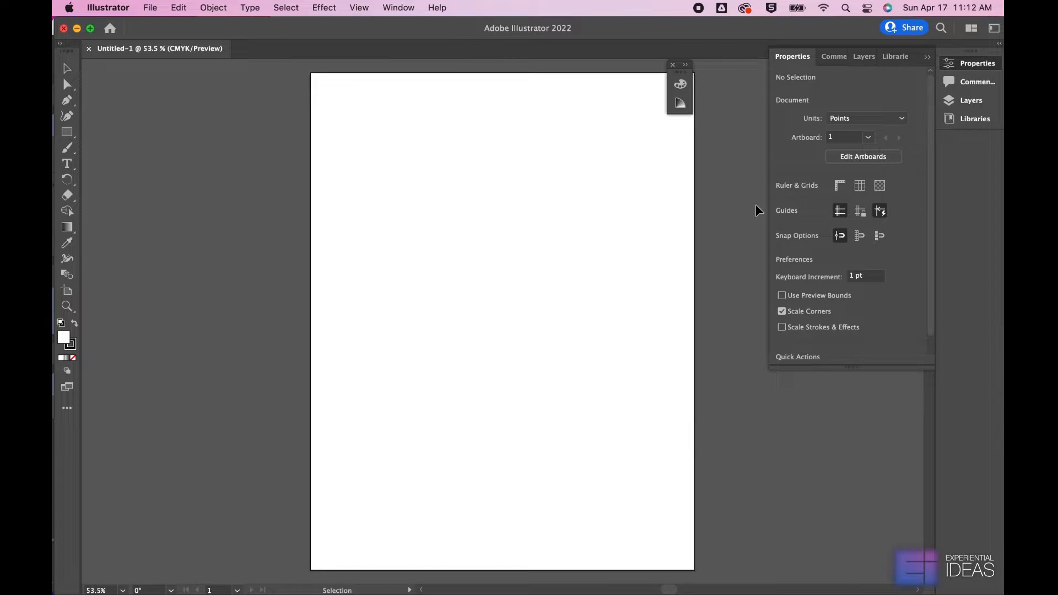
left_click(862, 118)
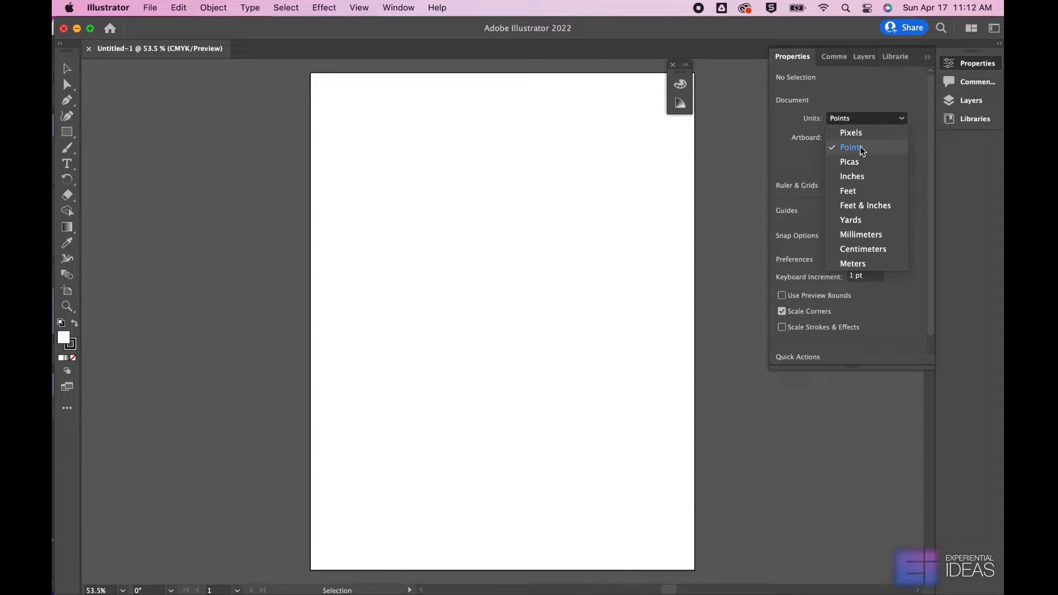
left_click(858, 176)
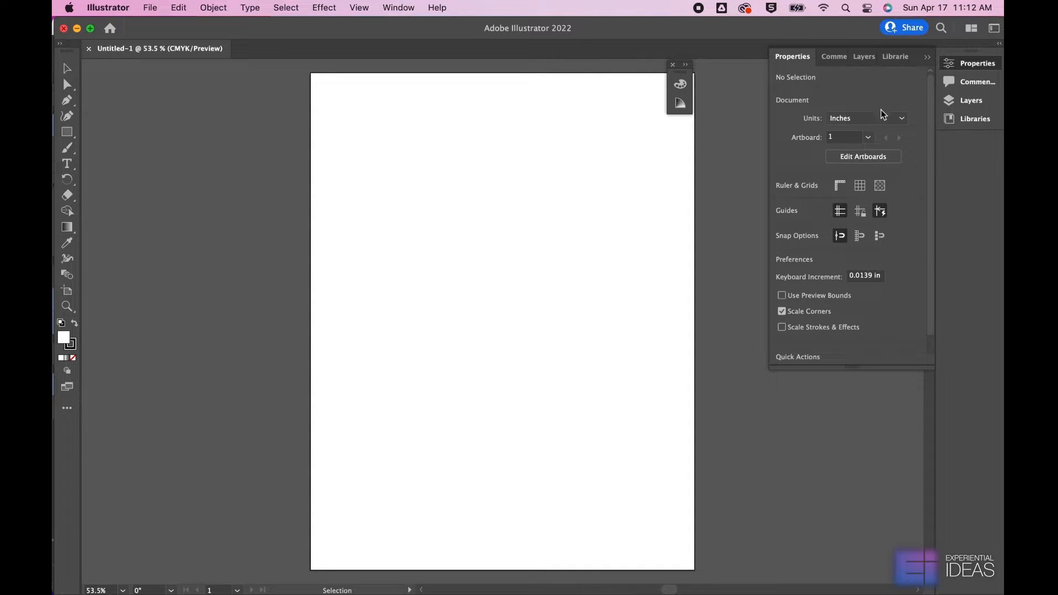
Resize the first artboard to 4.7 in wide and 12 in high
left_click(863, 156)
left_click(863, 115)
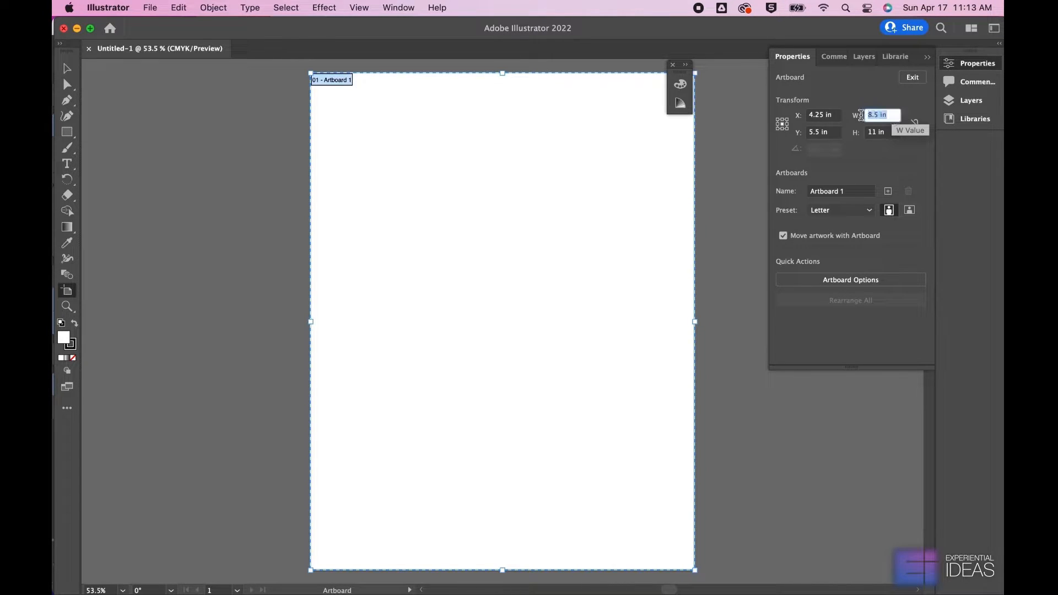
type("4.7")
key("Tab")
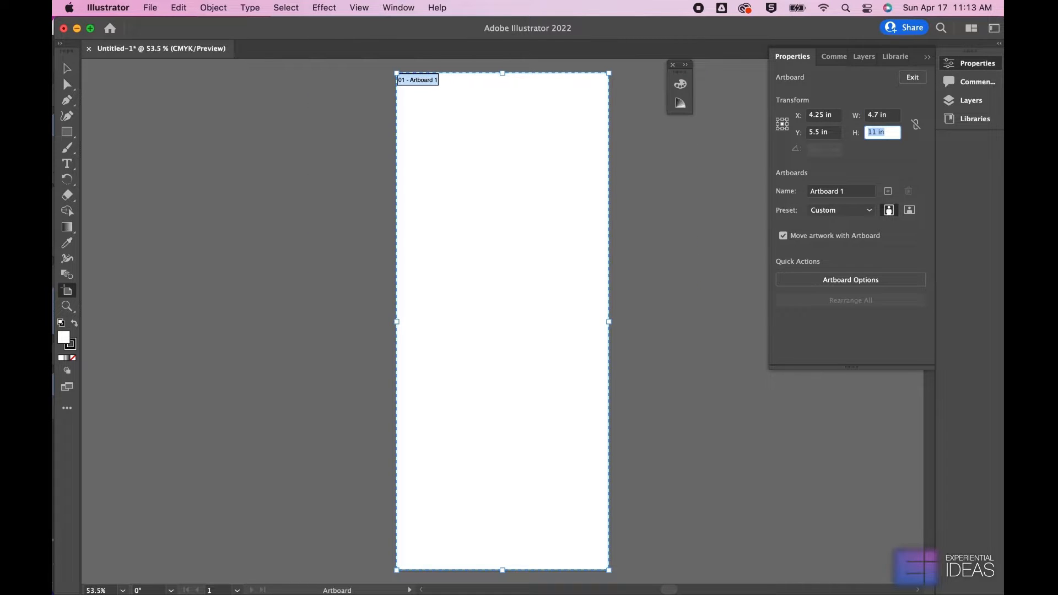
type("12")
type(".0")
key("Return")
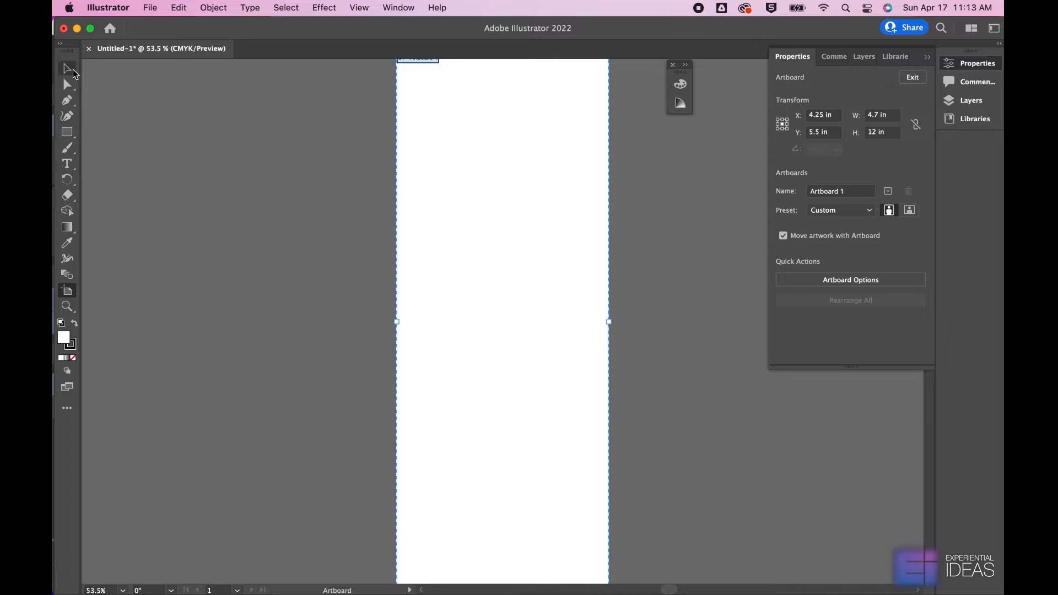
left_click(73, 74)
scroll(550, 137, "up", 1, "alt")
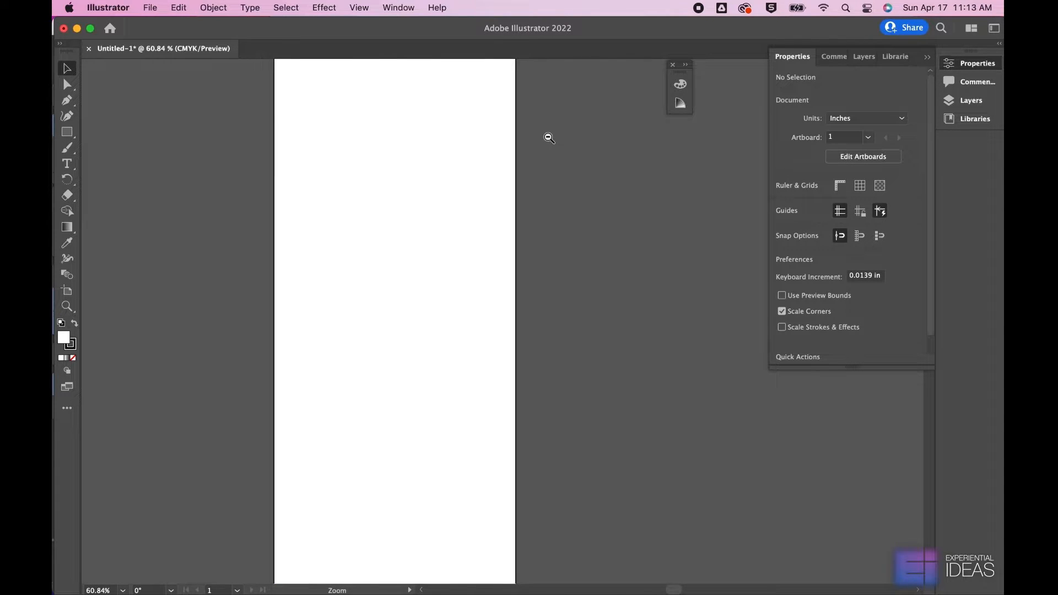
left_click(549, 137, "alt+super")
left_click(535, 263, "alt+super")
left_click_drag(551, 377, 494, 206)
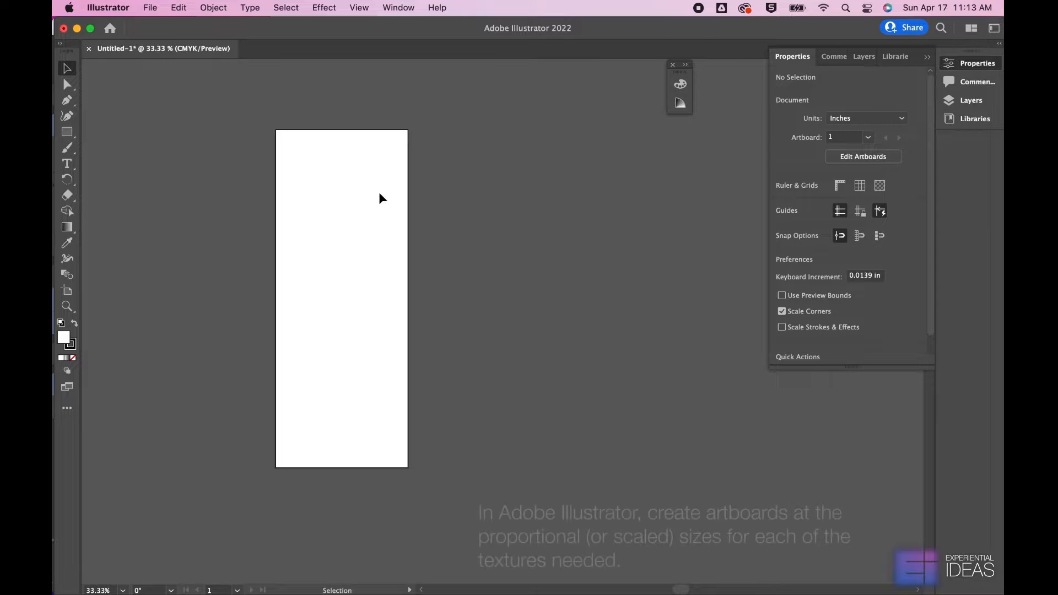
Add two more artboards of the same size beside the first one
left_click(863, 156)
left_click(888, 191)
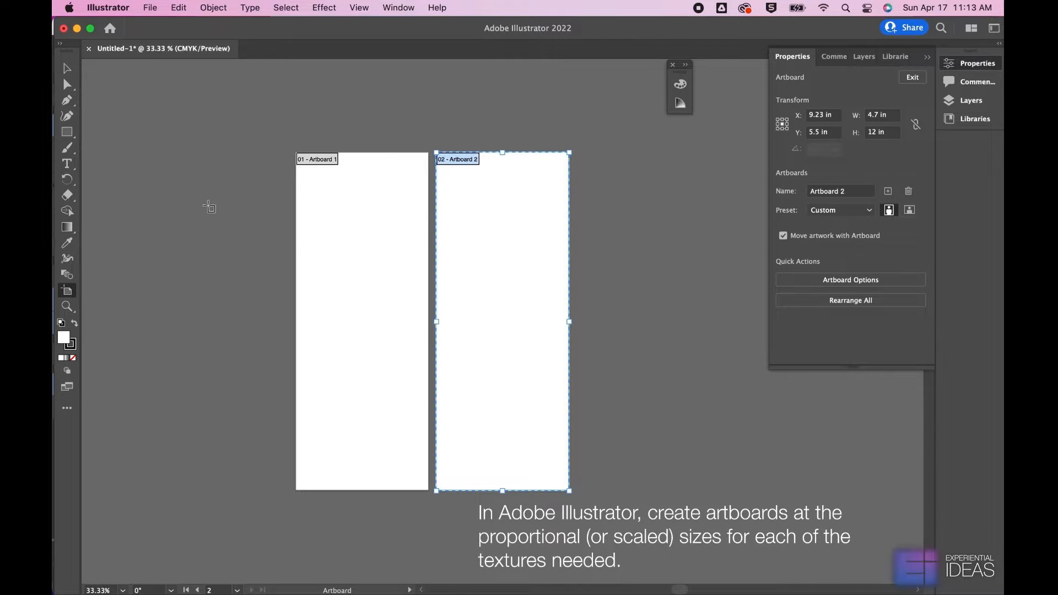
left_click(889, 191)
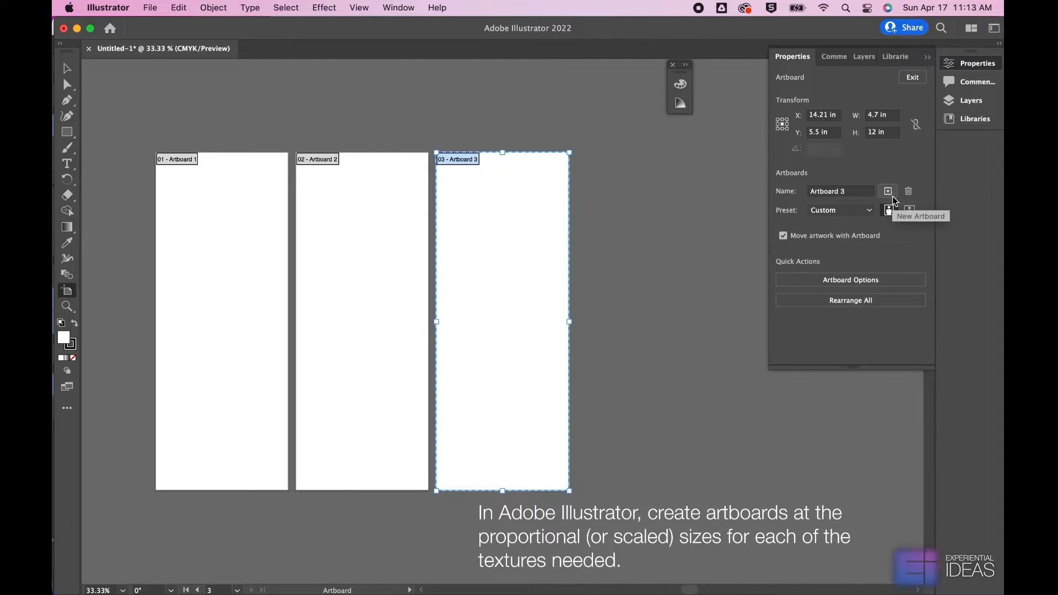
Resize the third artboard to 3 × 9.6 in and align its bottom edge with the other two artboards
left_click(881, 117)
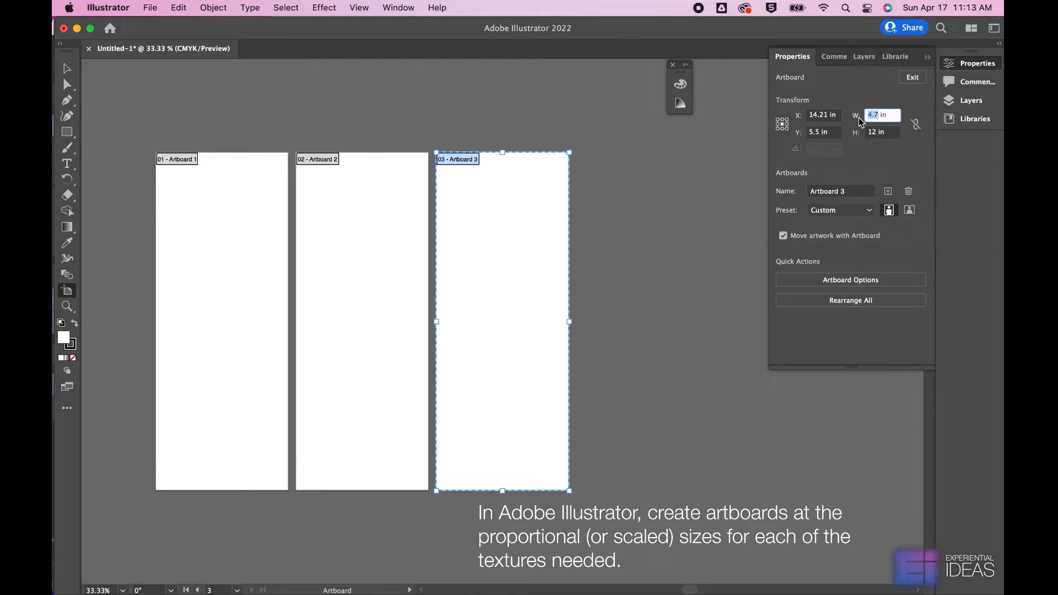
type("3")
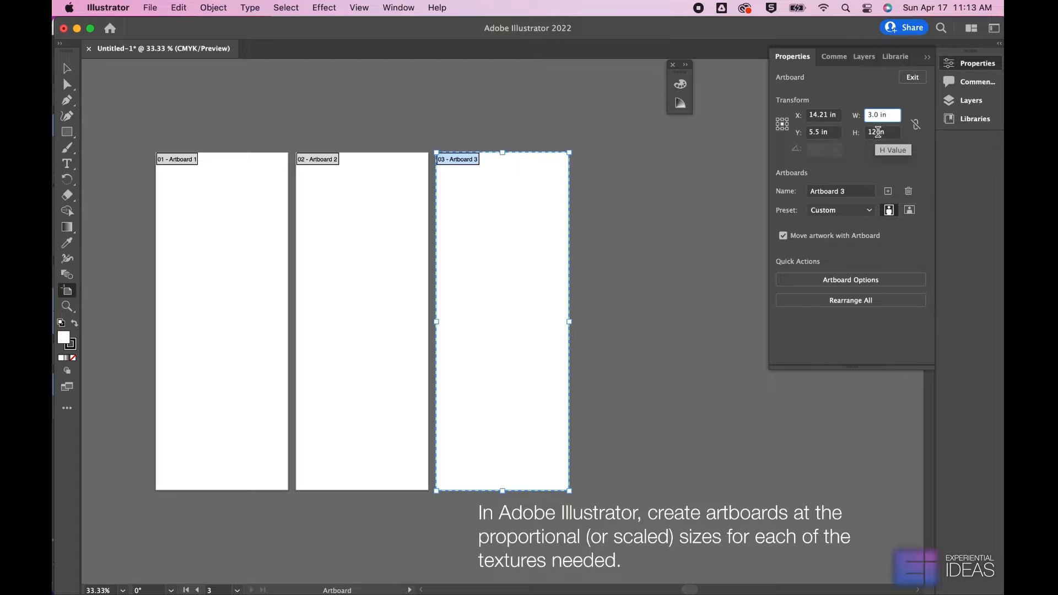
left_click(879, 132)
type("9")
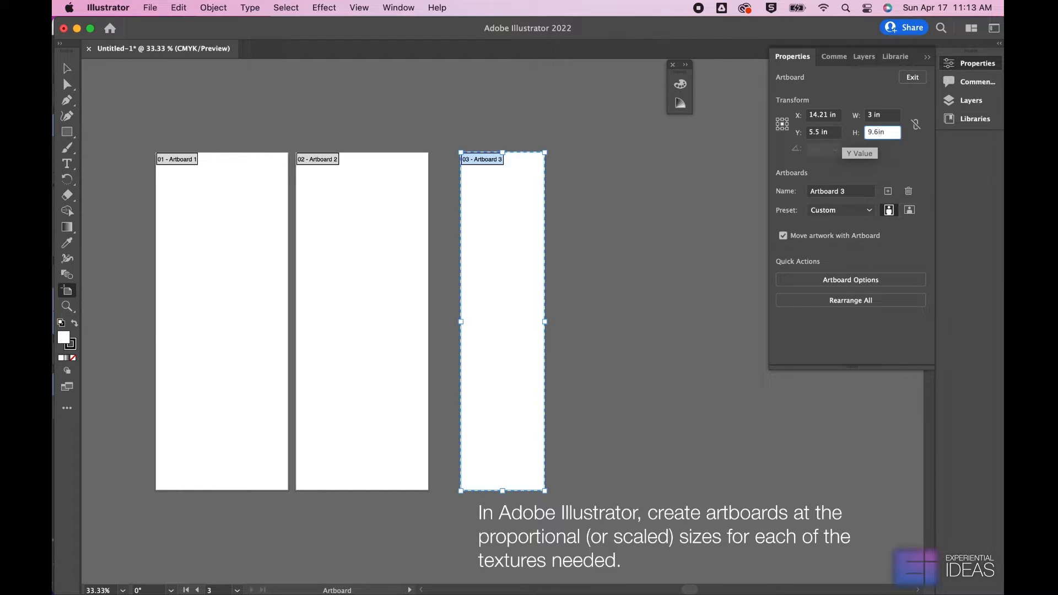
type(".6")
key("Return")
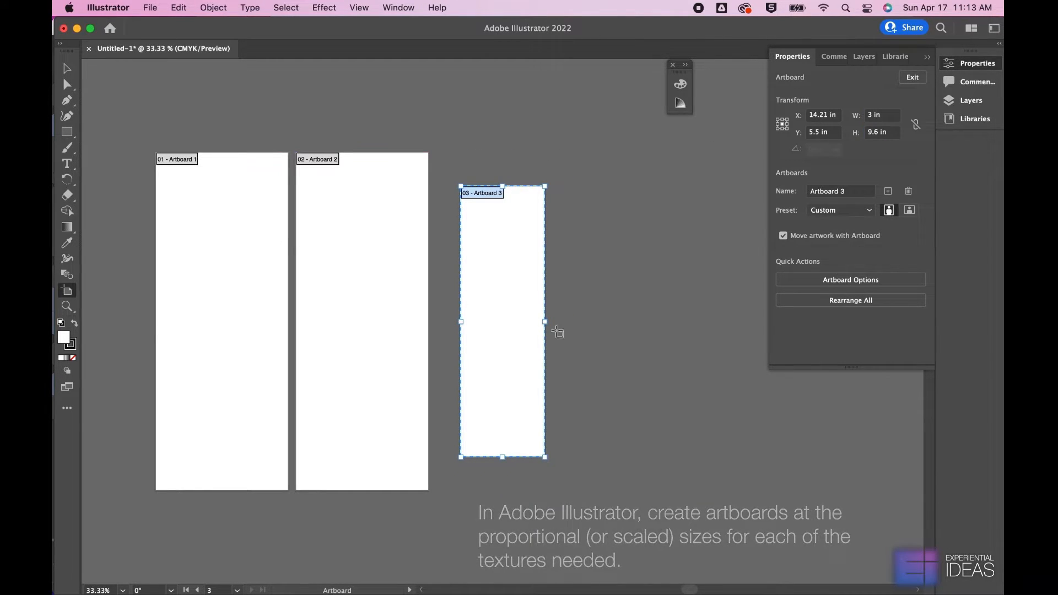
left_click_drag(514, 317, 498, 350)
left_click(66, 69)
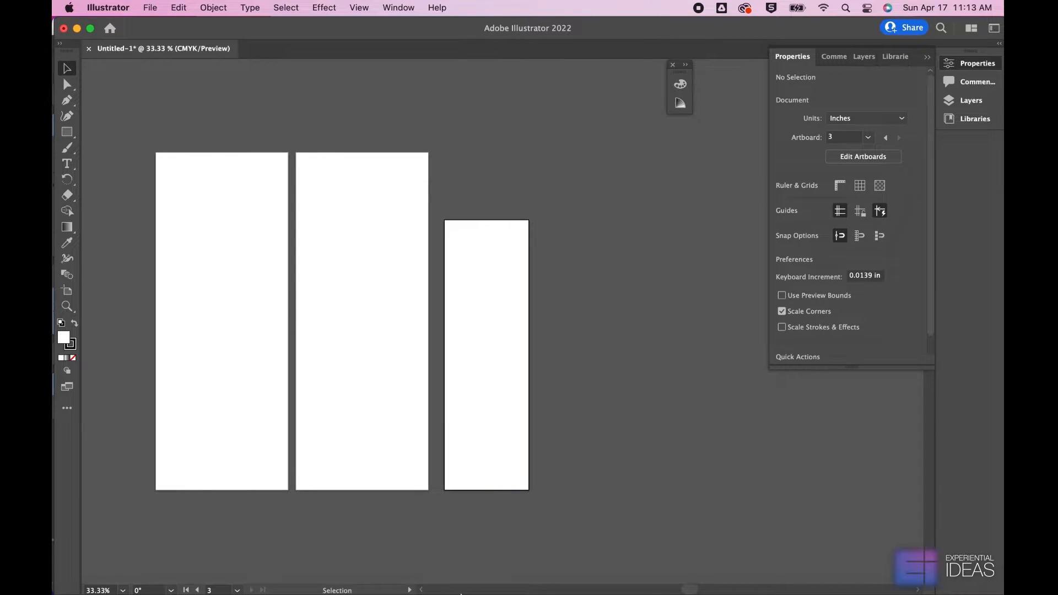
Save the document in the Documents folder as Texture_Mapping.ai with the default Illustrator options
mouse_move(697, 588)
key("super+s")
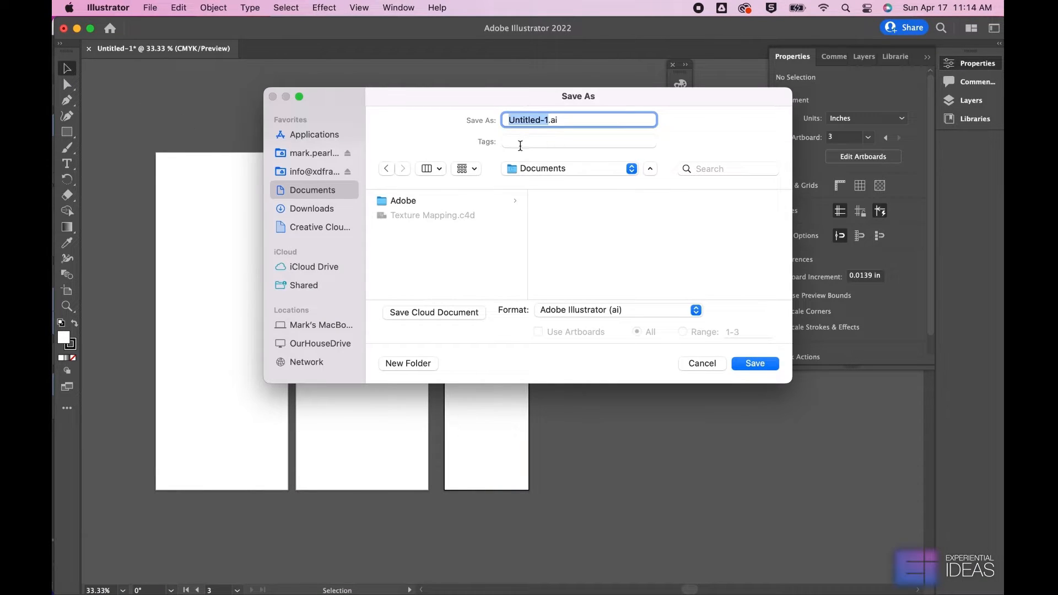
type("Texture_Mapping")
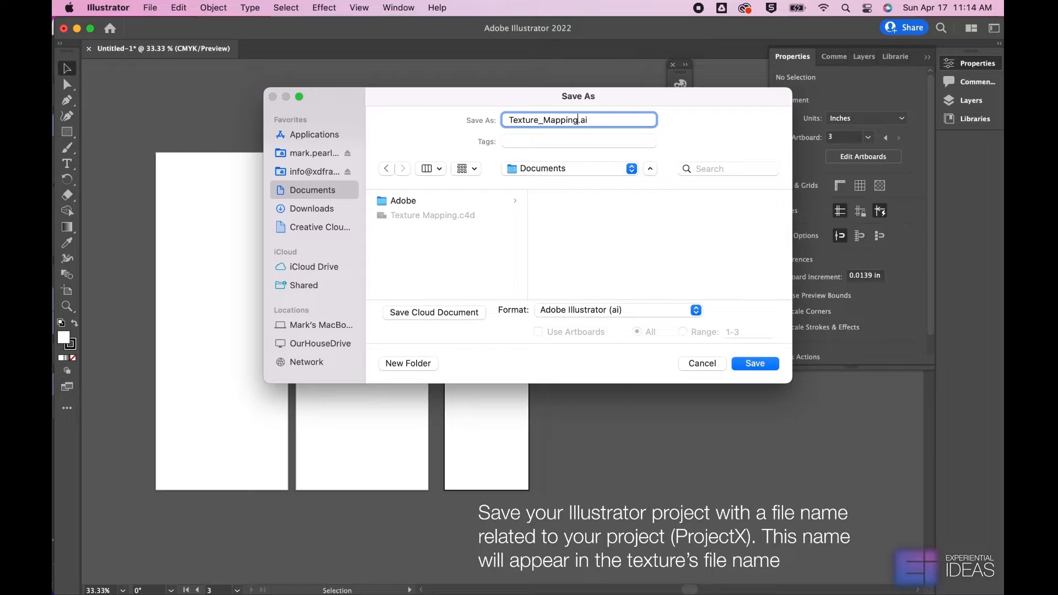
key("Return")
key("Return")
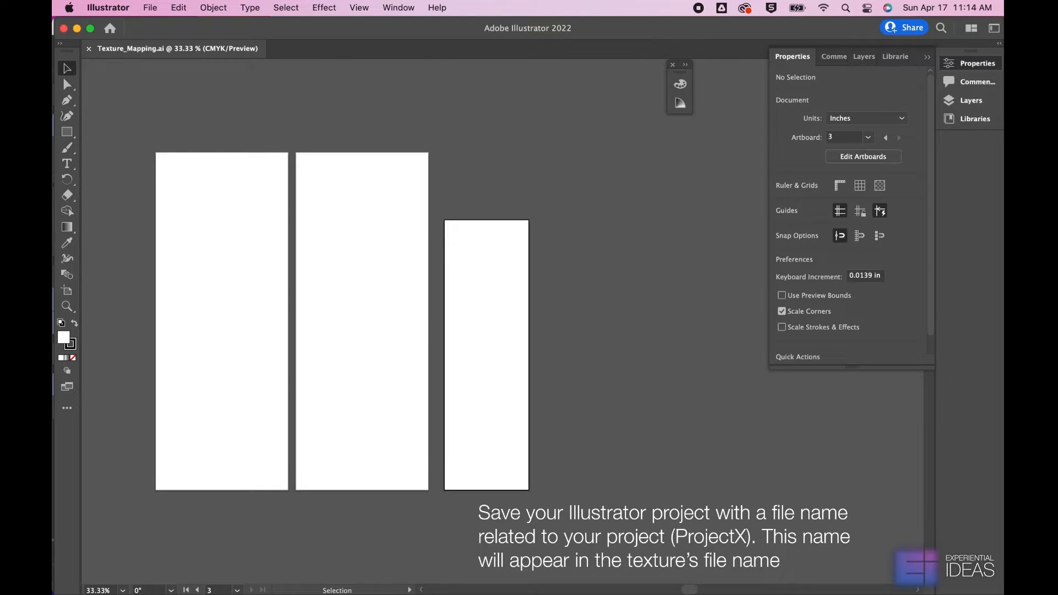
Add the text label "Texture A" in the upper part of the first artboard
left_click(67, 164)
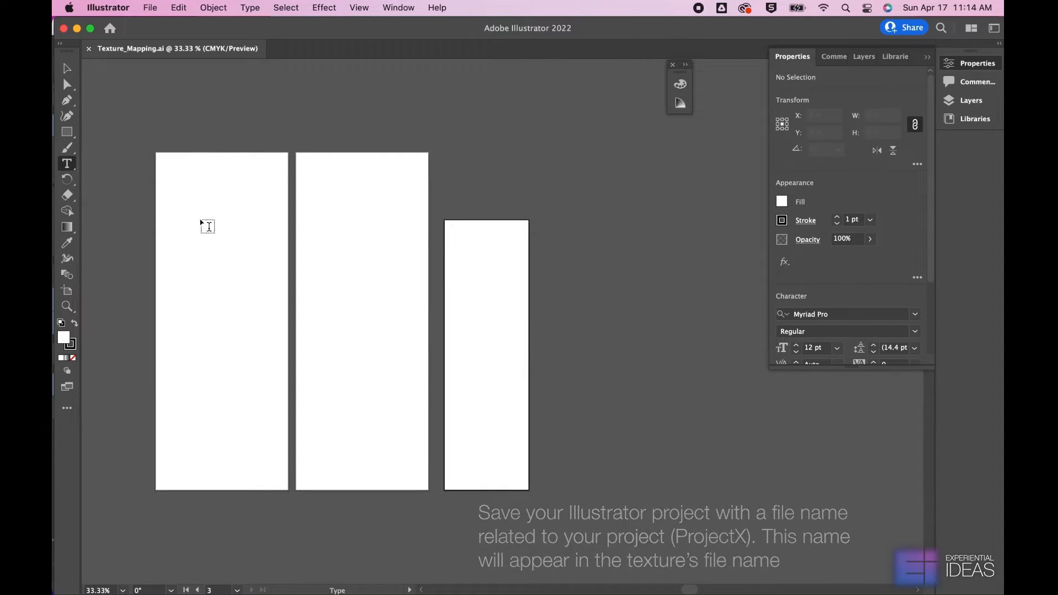
left_click(202, 220)
type("Tex")
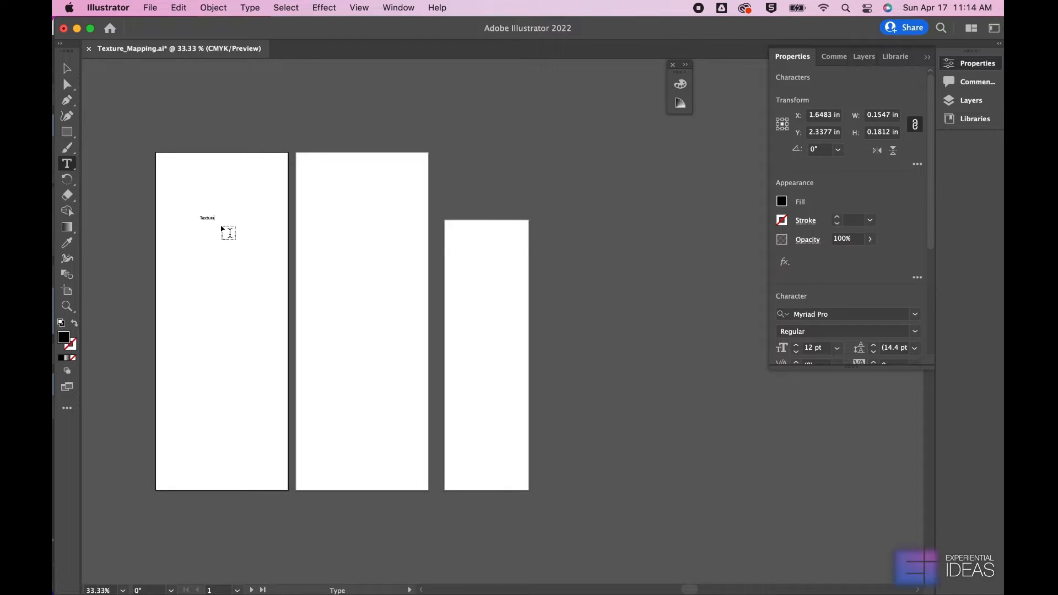
type("tura")
key("BackSpace")
key("BackSpace")
type("e A")
key("Escape")
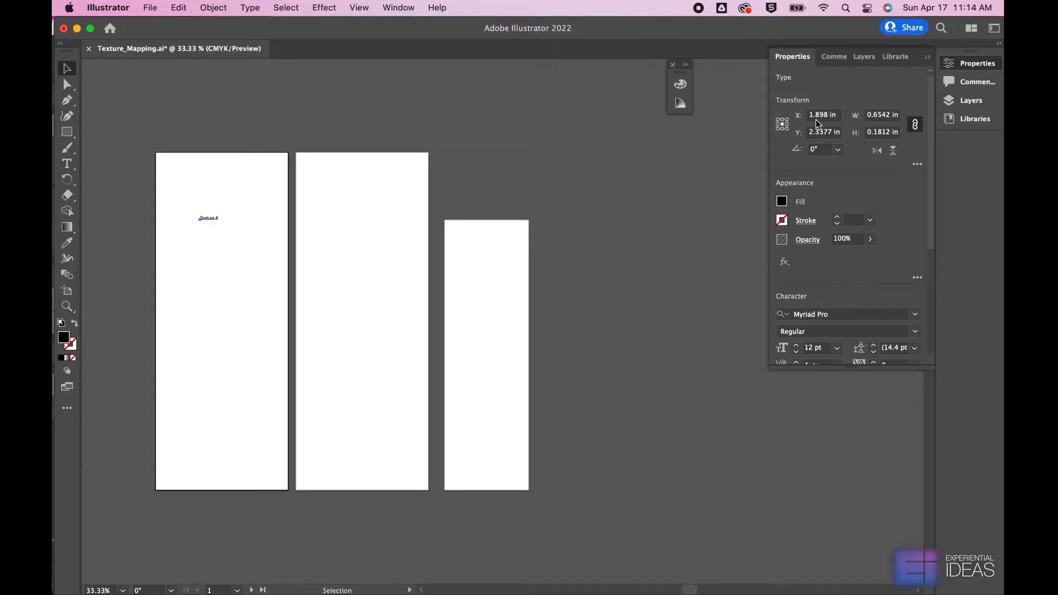
Center-align the Texture A label and set its font size to 70 pt
scroll(844, 286, "down", 5)
left_click(805, 238)
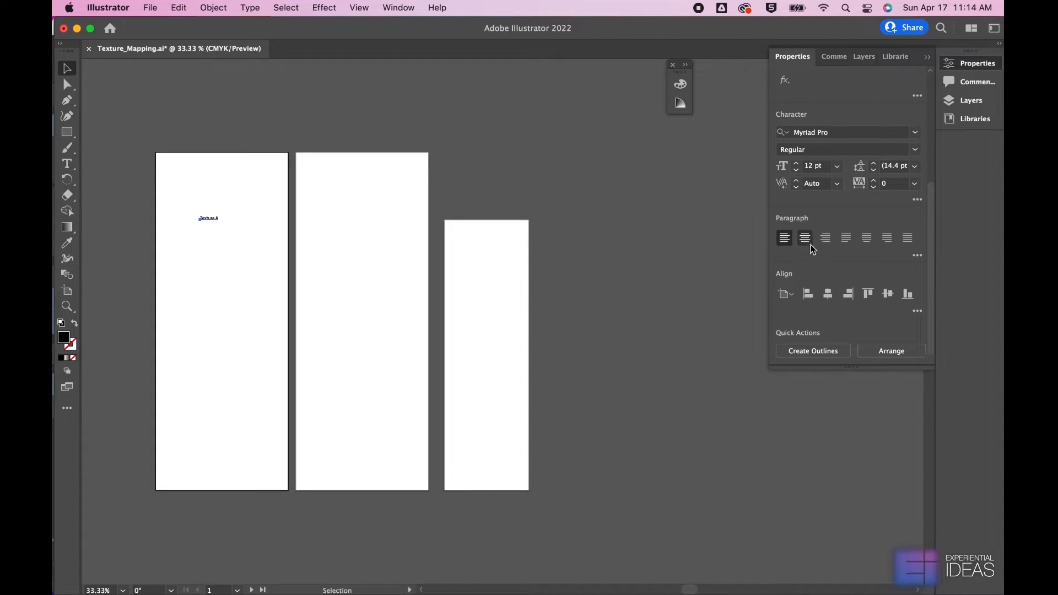
left_click(810, 166)
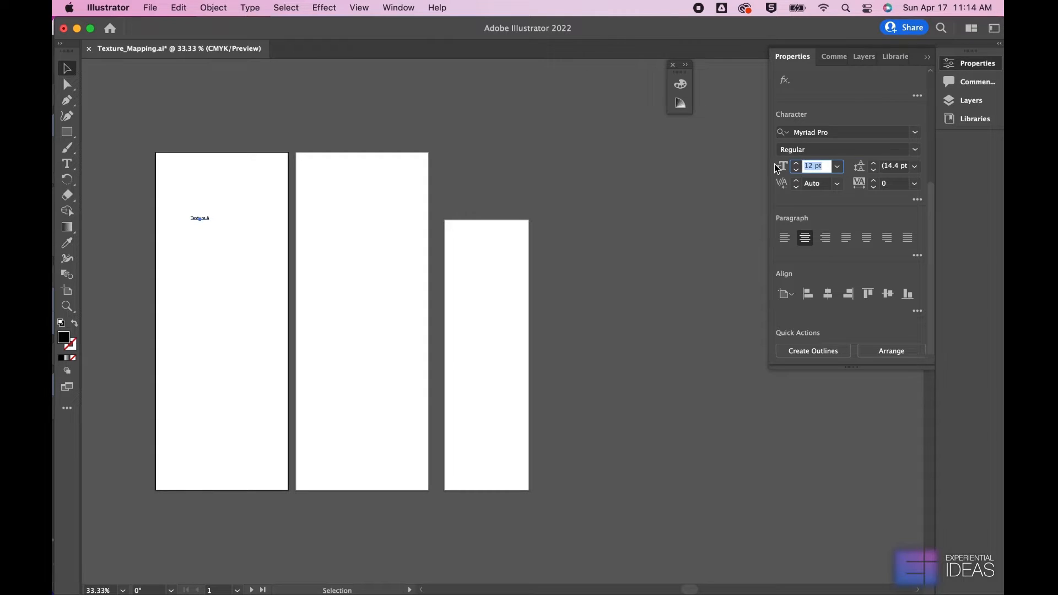
type("70")
key("Return")
Place a copy of the Texture A label at the top of the second artboard and change it to "Texture B"
left_click_drag(243, 220, 385, 207)
key("a")
key("t")
double_click(408, 198)
type("B")
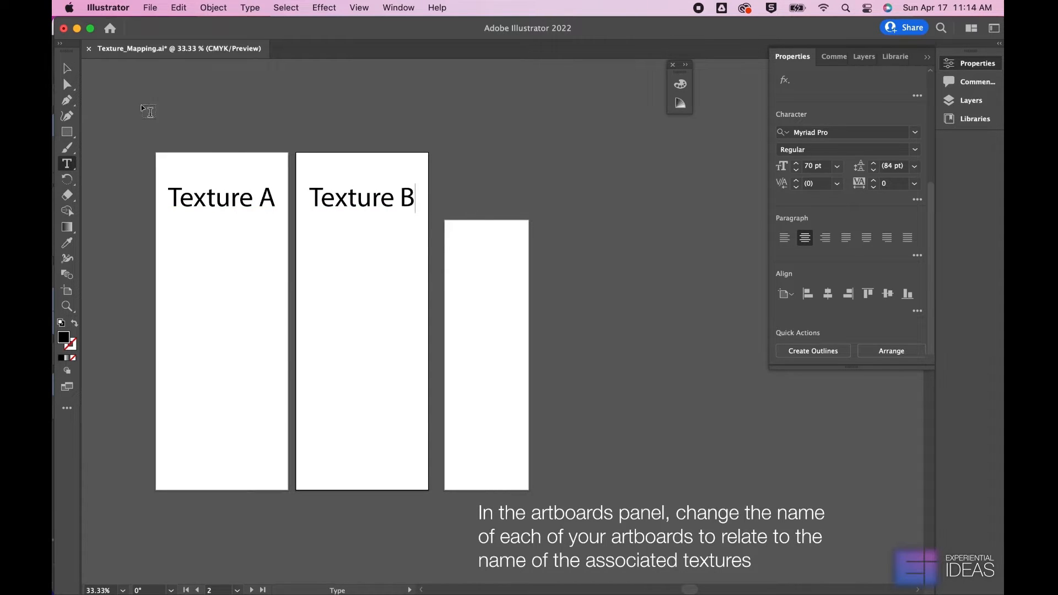
key("Escape")
Duplicate the Texture B label onto the third artboard and change the copy to "Texture C"
key("super+c")
key("super+v")
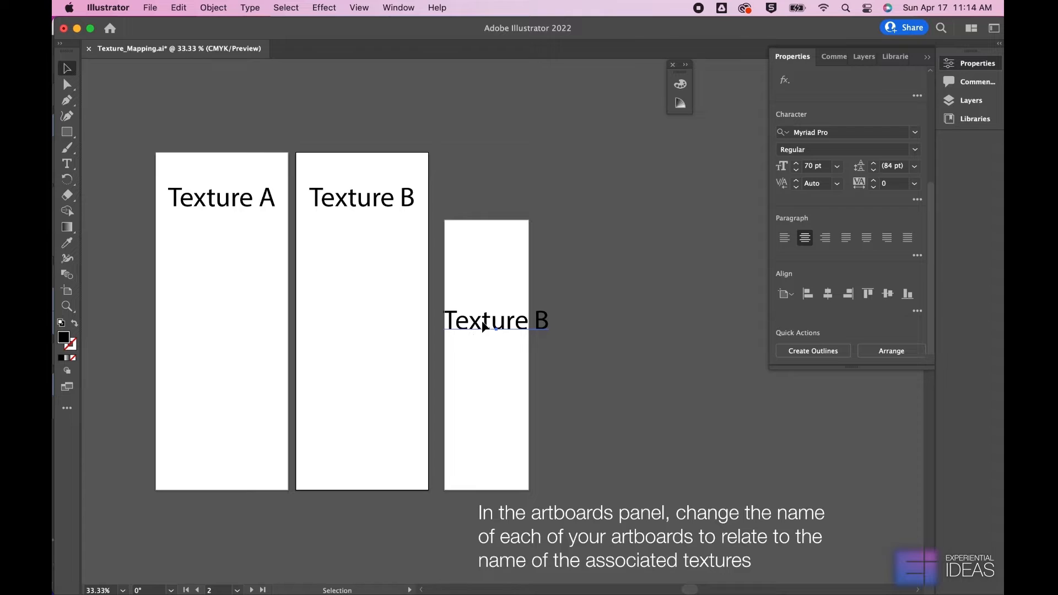
key("t")
double_click(541, 321)
type("C")
key("Escape")
Reduce the Texture C label to 40 pt and center it near the top of the third artboard
left_click(777, 165)
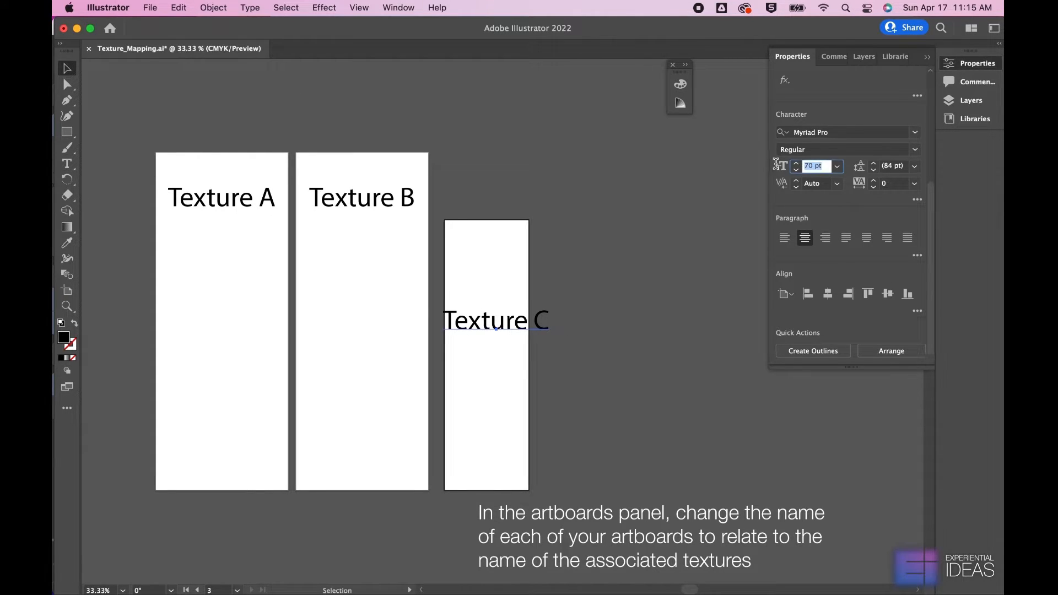
type("40")
key("Return")
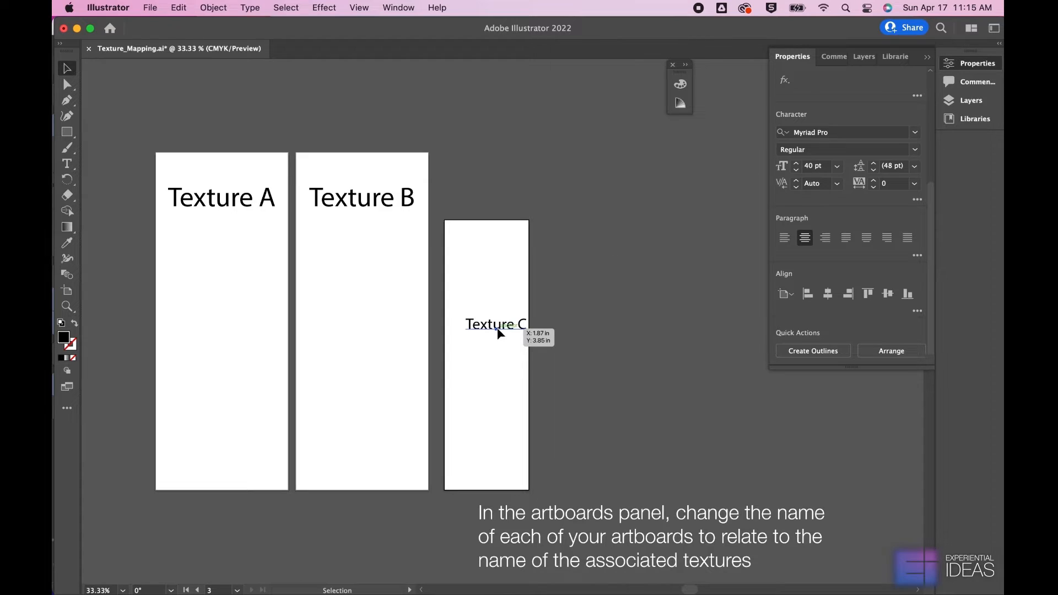
left_click_drag(498, 330, 491, 260)
Rename the first artboard as TextureA
key("shift+o")
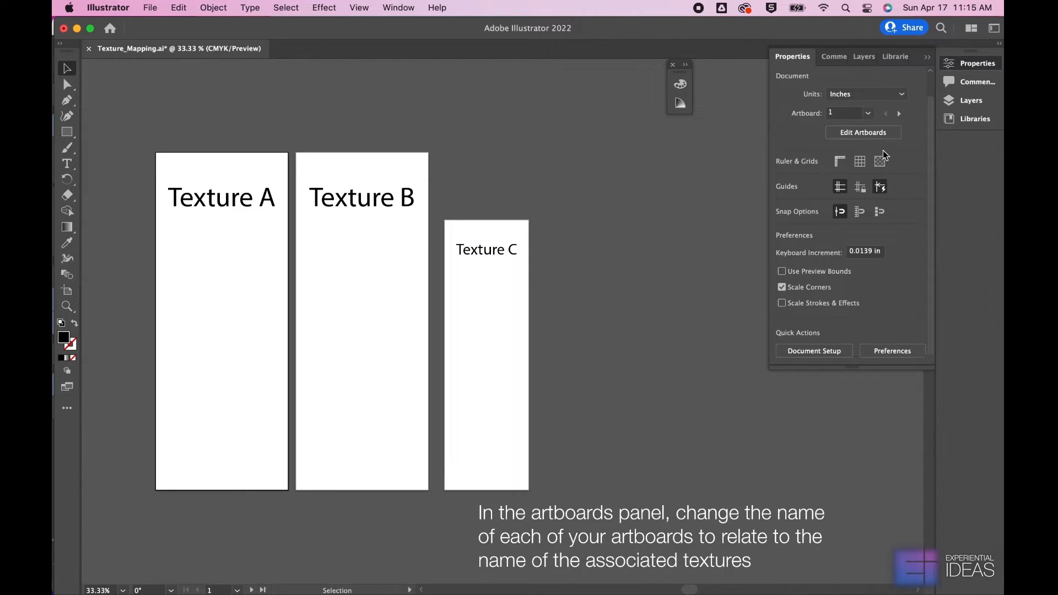
left_click(847, 193)
type("TextureA")
key("Return")
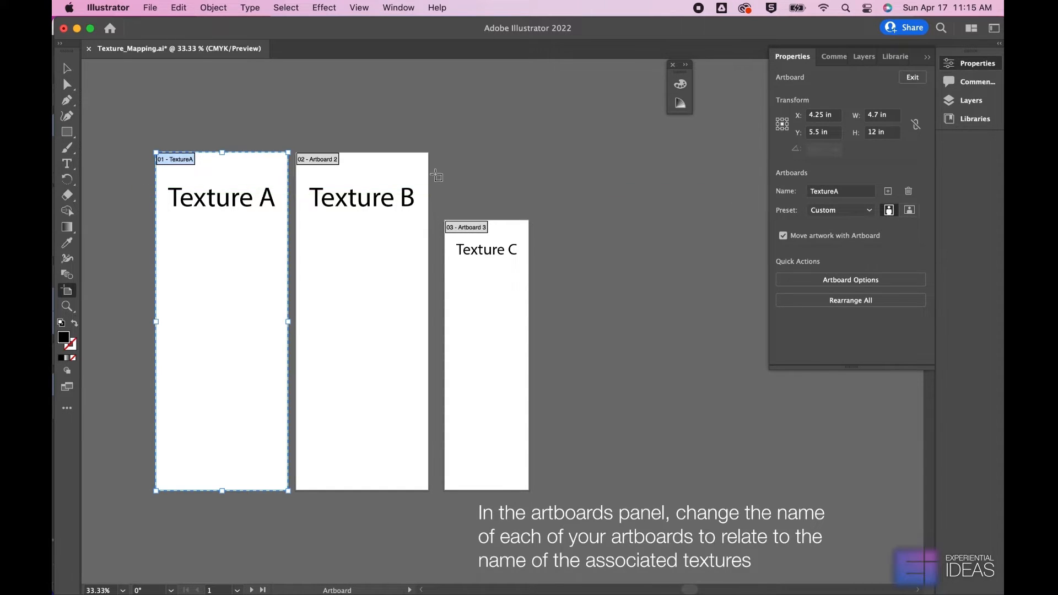
Rename the second artboard as TextureB
left_click(346, 168)
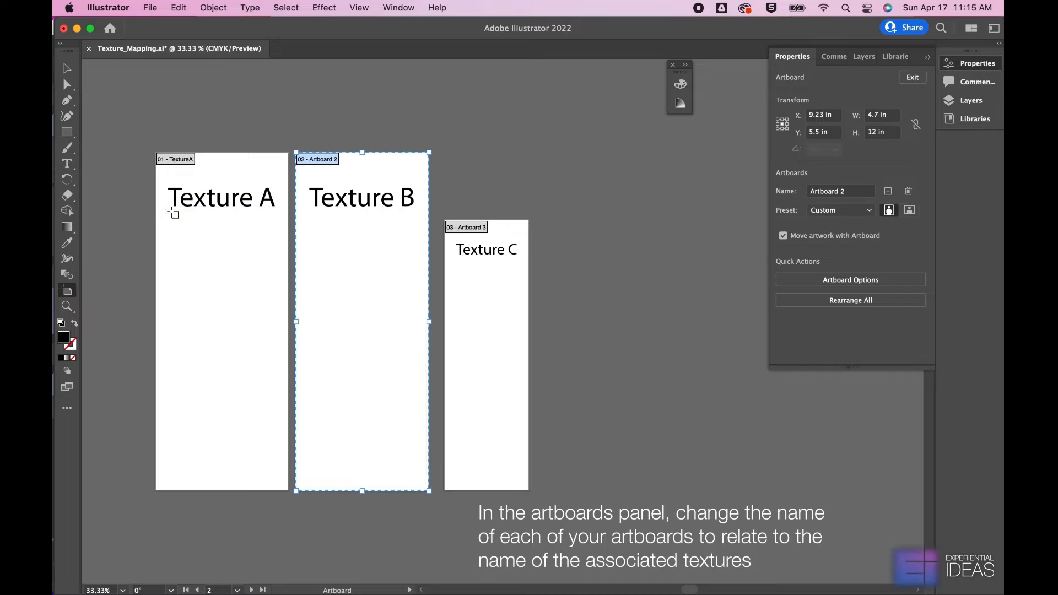
left_click(860, 192)
left_click_drag(858, 191, 788, 191)
type("TextureB")
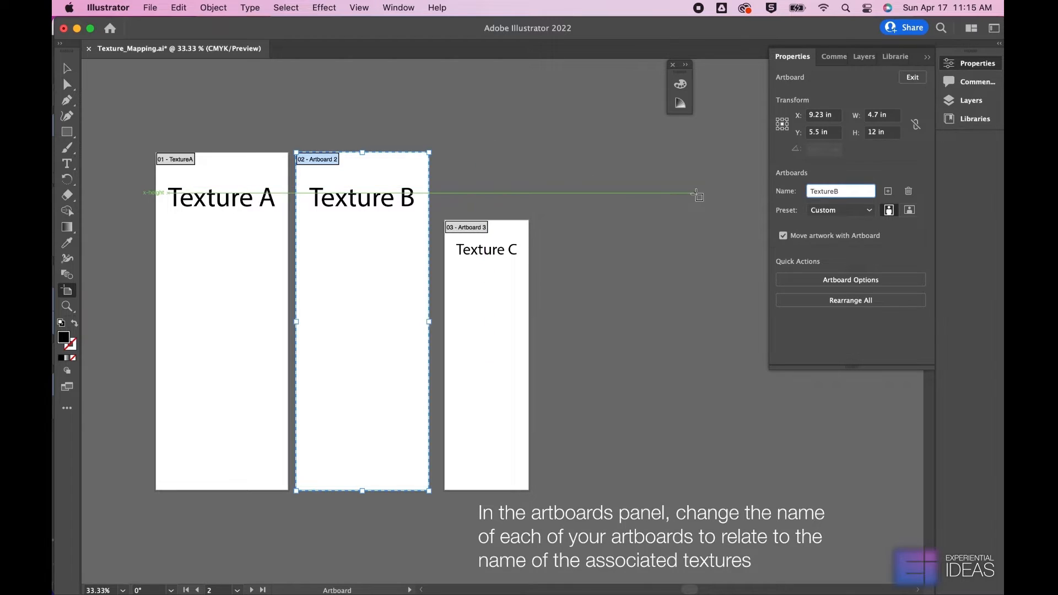
key("Return")
Rename the third artboard as TextureC and leave artboard editing
left_click(469, 262)
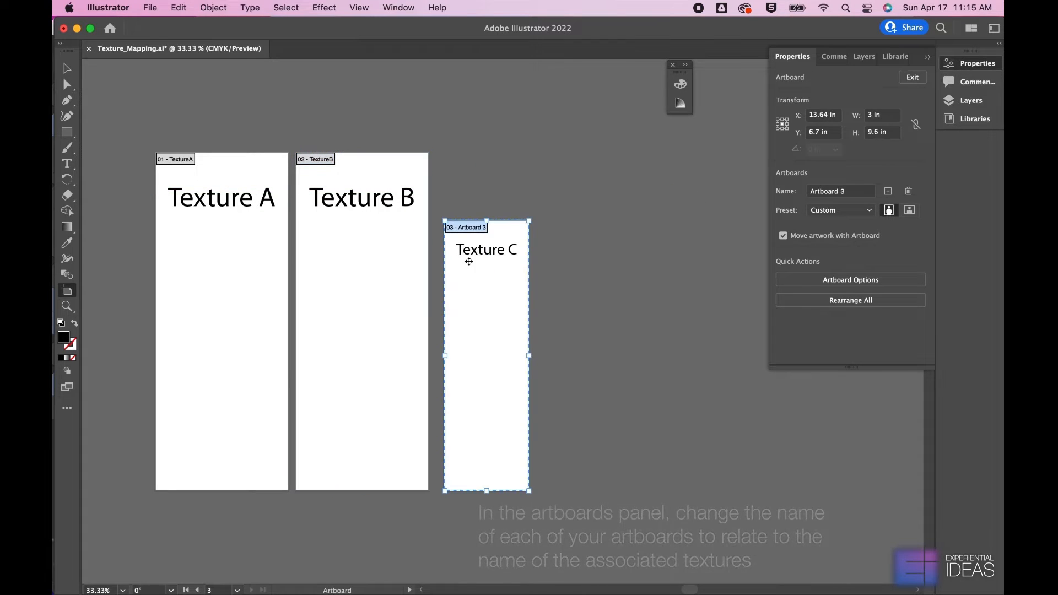
left_click(853, 191)
type("TextureC")
key("Return")
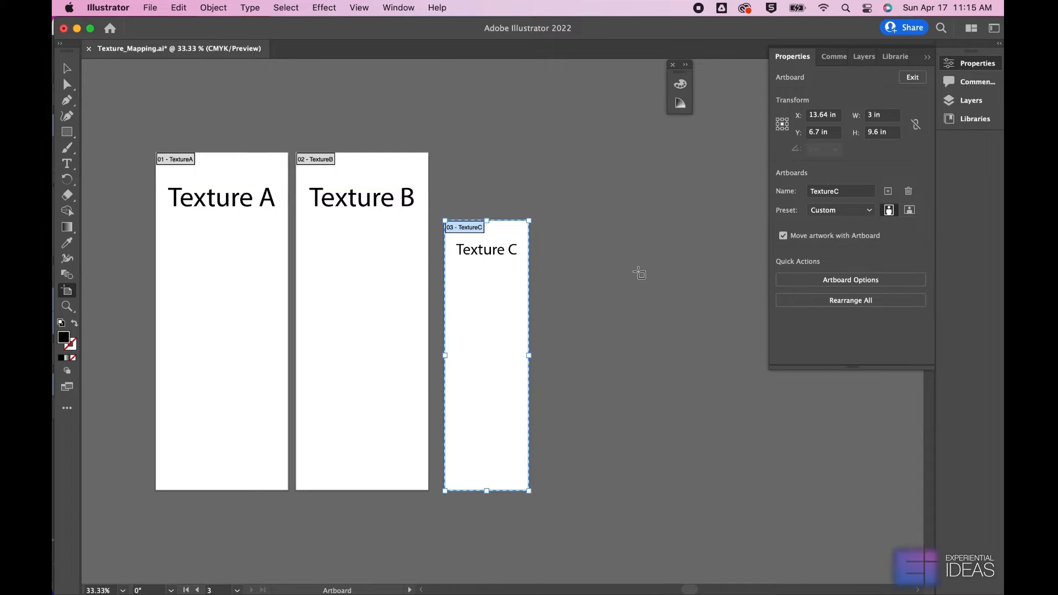
left_click(67, 69)
Draw a black rectangle about 9.68 × 12 in covering the first two artboards and place it behind their labels
key("m")
left_click_drag(156, 153, 429, 490)
key("v")
key("super+x")
key("super+b")
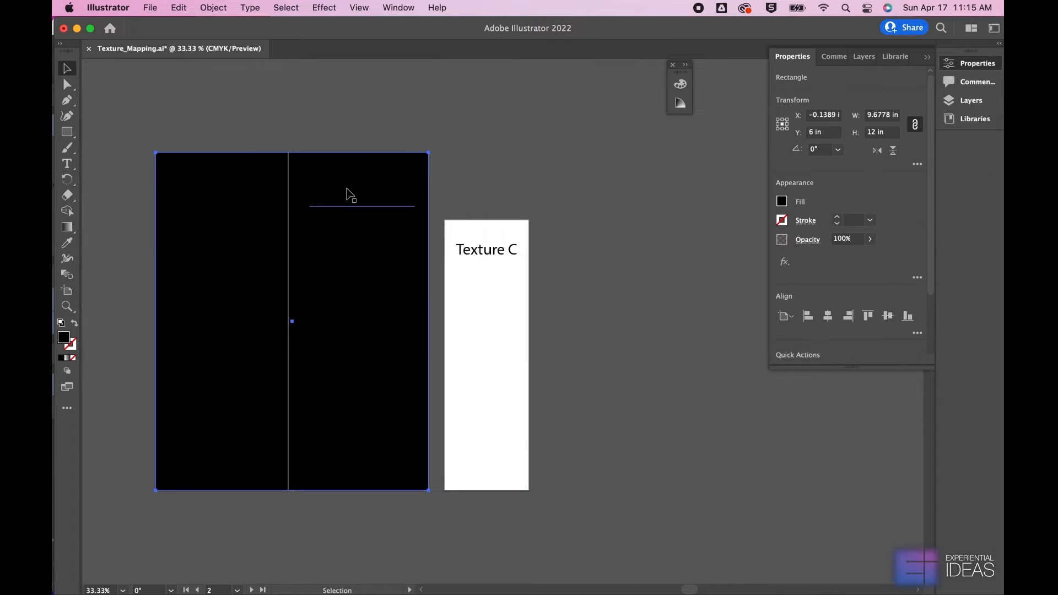
Change the fill of the Texture A and Texture B labels to white, then select the black rectangle behind them
left_click(350, 194)
left_click(226, 198, "shift")
left_click(782, 201)
left_click(663, 248)
left_click(453, 159)
left_click(391, 171)
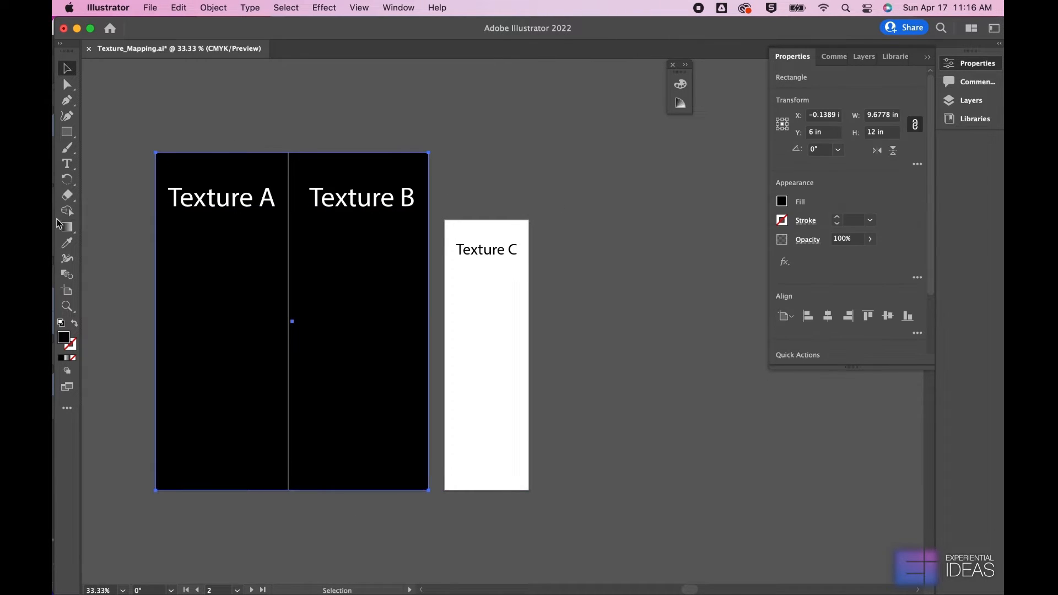
Apply a linear gradient to the black rectangle and recolour its starting stop red using the HSB colour mode
double_click(72, 225)
left_click(598, 495)
double_click(534, 505)
left_click(661, 331)
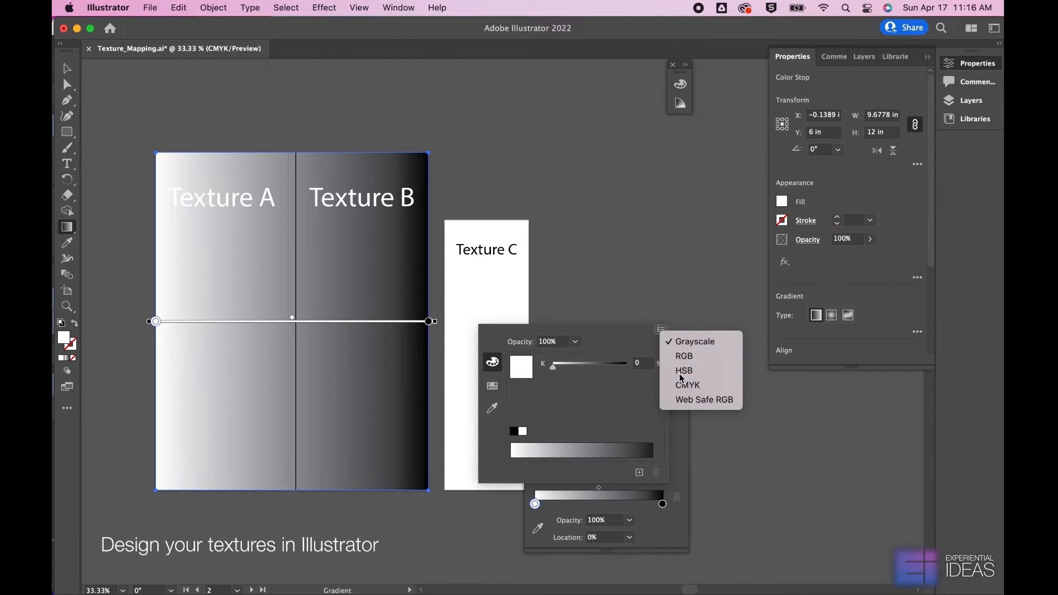
left_click(684, 370)
left_click_drag(620, 389, 640, 390)
Recolour the gradient's end stop light orange using the HSB colour mode, then deselect the rectangle and close the gradient settings
double_click(663, 504)
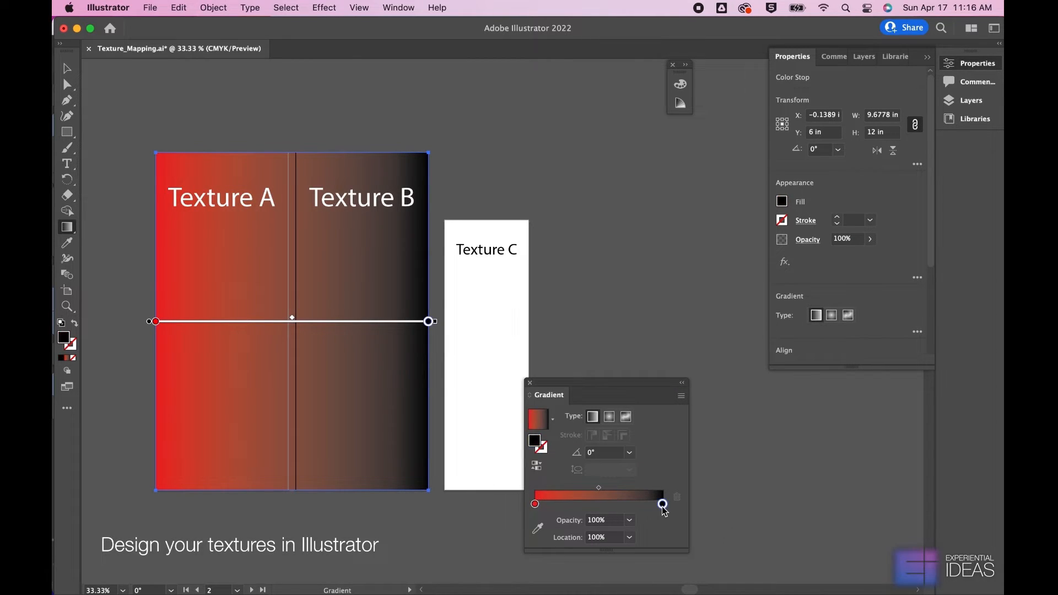
left_click(660, 330)
left_click(684, 368)
left_click_drag(553, 411, 560, 366)
left_click(678, 332)
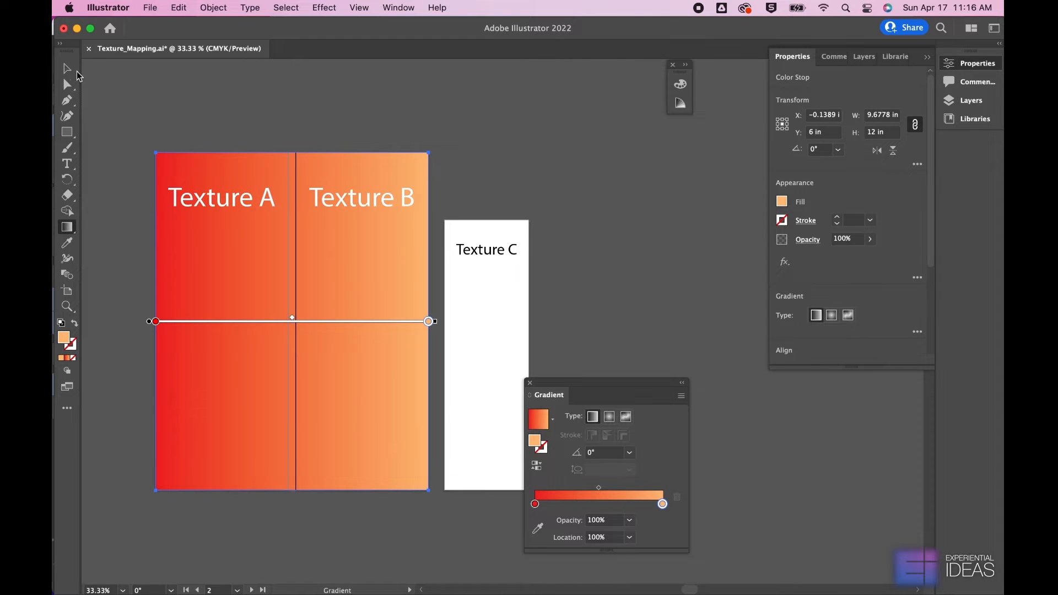
left_click(67, 69)
left_click(165, 102)
left_click(532, 382)
Export all artboards as JPEG files named Texture_Mapping into the Documents folder, with Use Artboards enabled
left_click(150, 8)
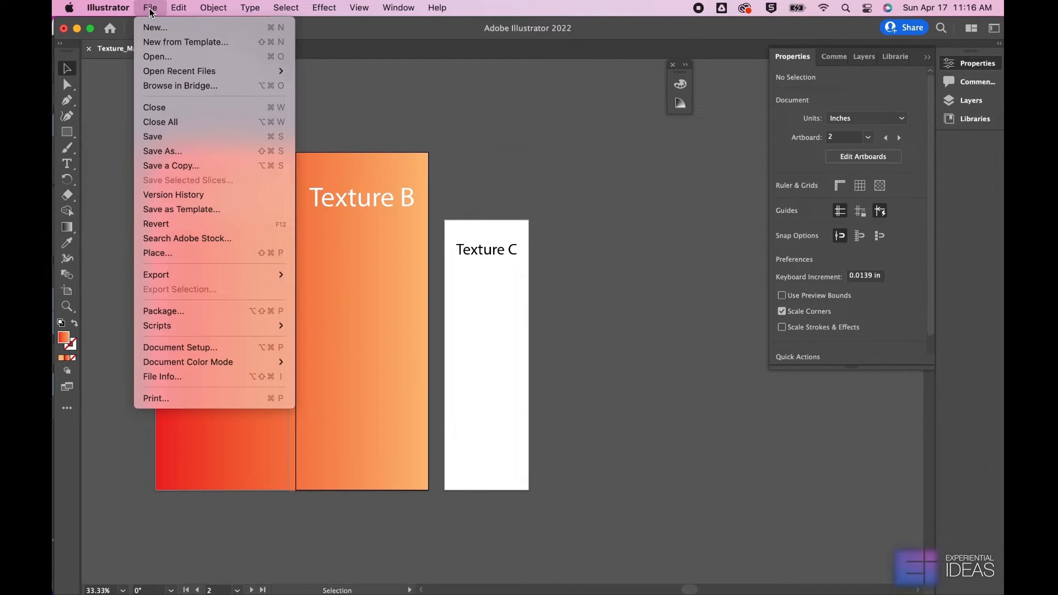
mouse_move(182, 274)
left_click(318, 290)
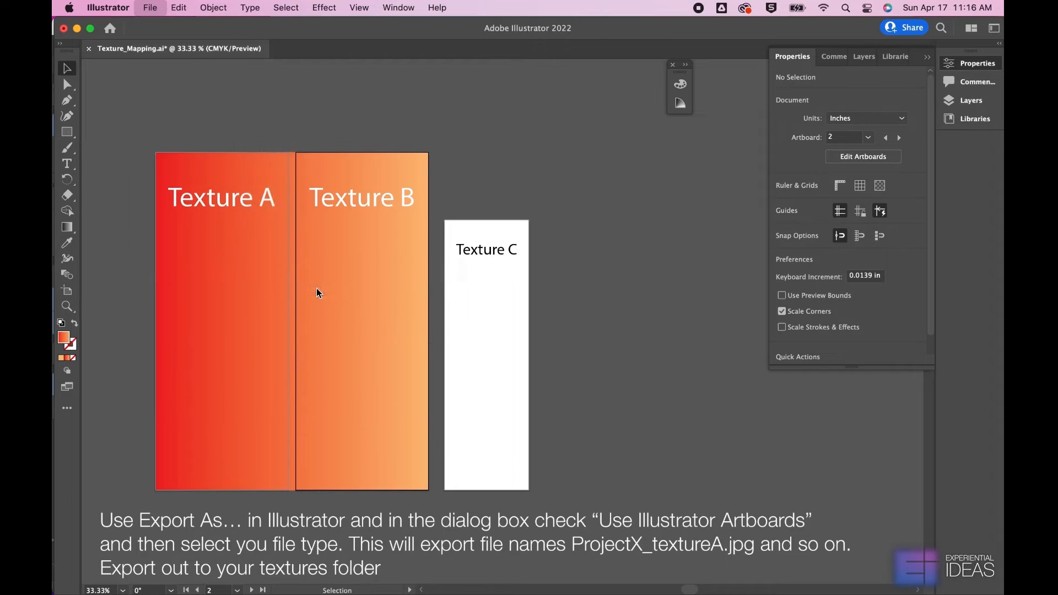
left_click(482, 332)
left_click(512, 310)
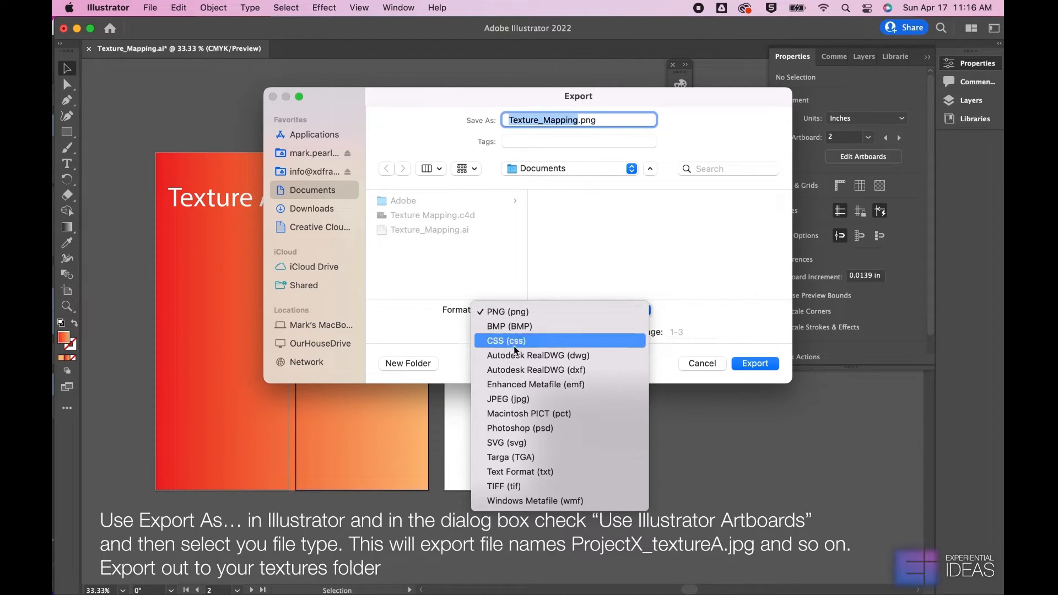
left_click(518, 398)
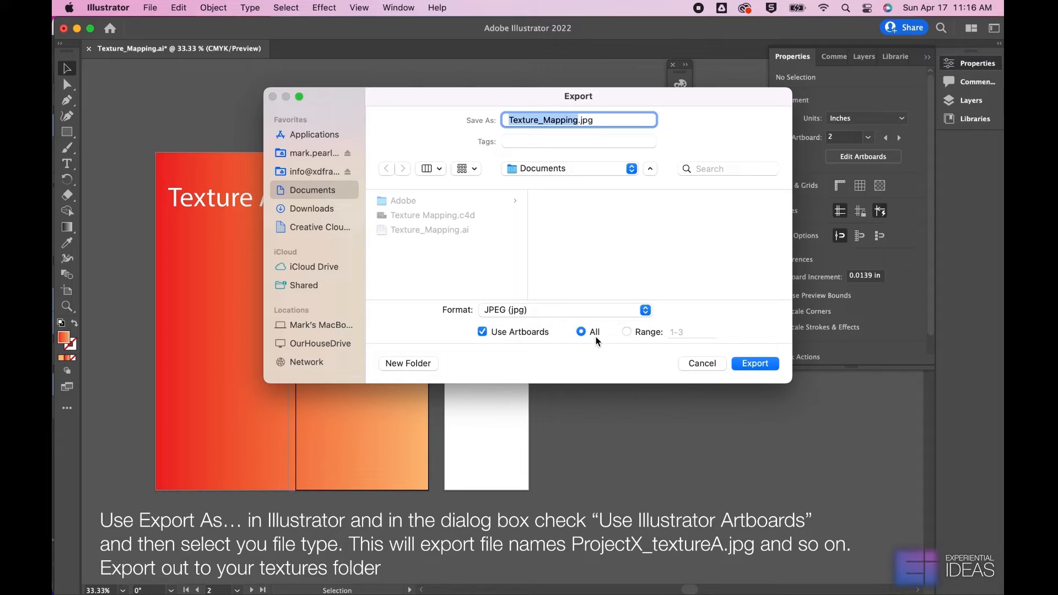
left_click(749, 364)
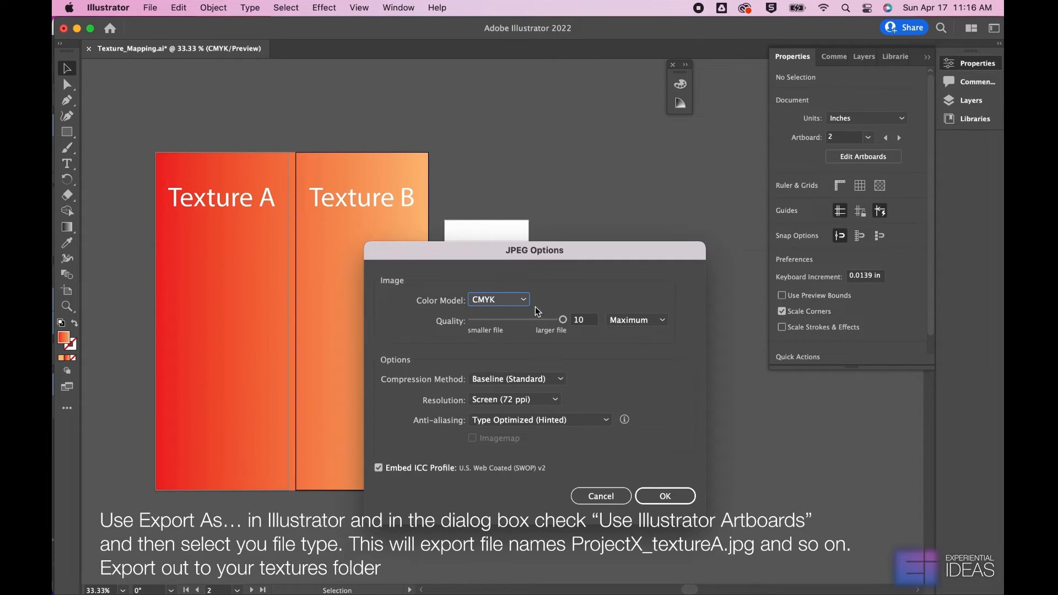
Set the JPEG color model to RGB and complete the export
left_click(515, 300)
left_click(513, 317)
left_click(655, 493)
Switch to Cinema 4D and load Texture_Mapping_TextureA.jpg as the color texture of the TextureA material
left_click(823, 573)
left_click(125, 540)
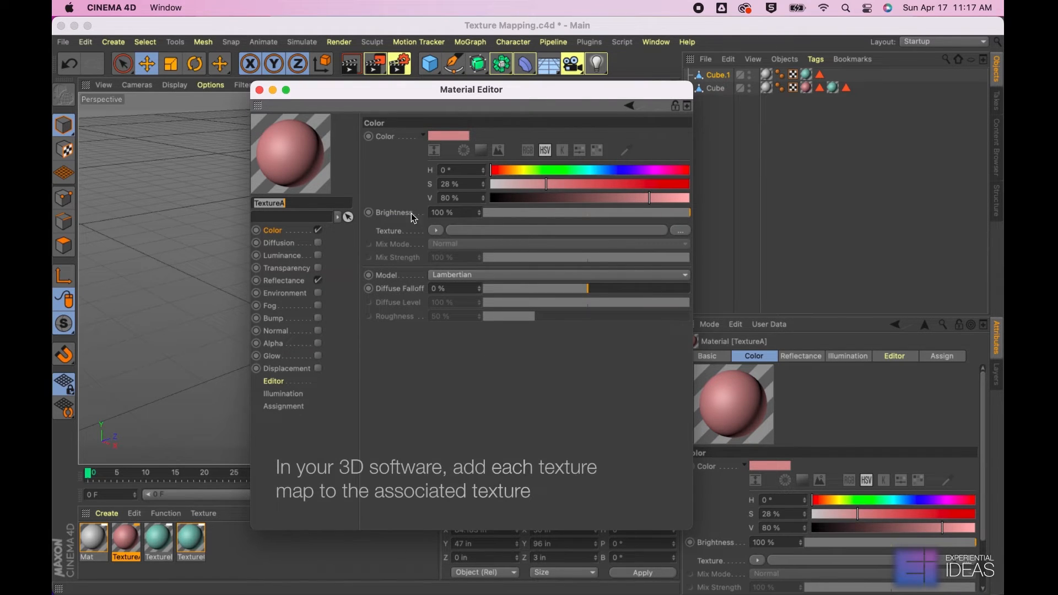
left_click(436, 231)
left_click(447, 255)
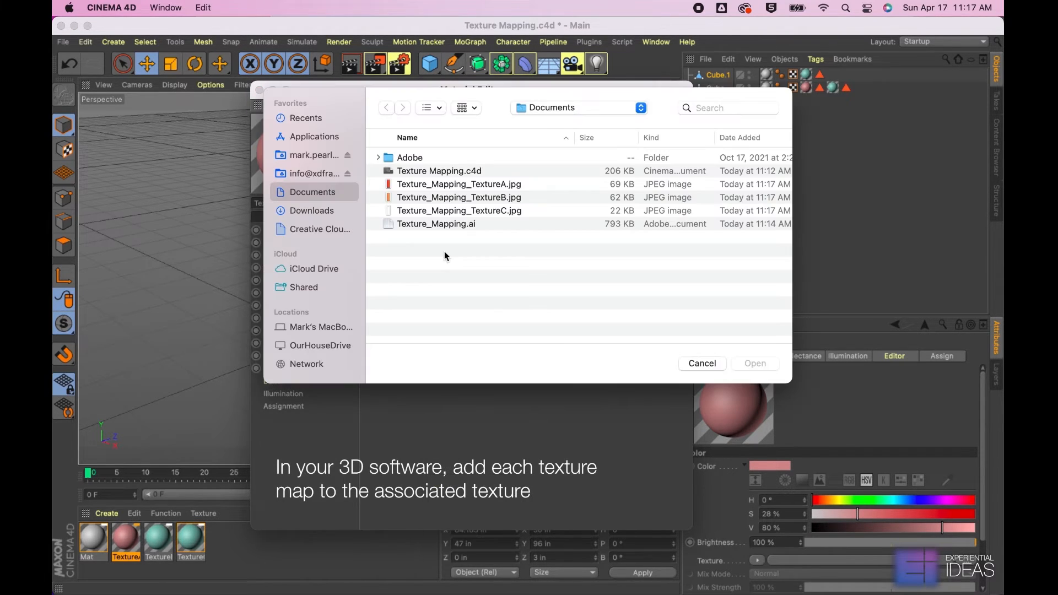
left_click(450, 187)
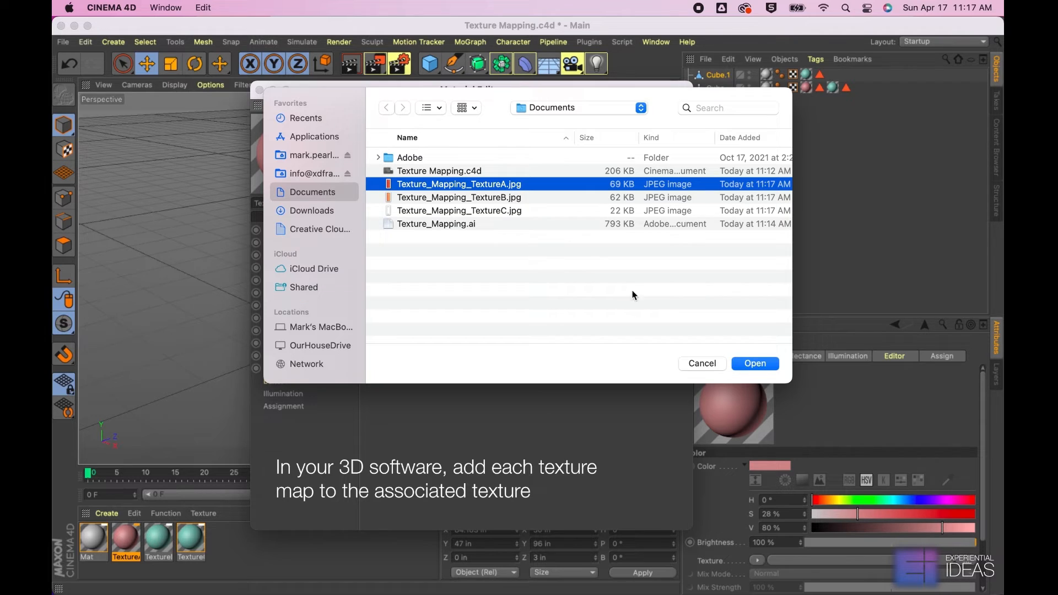
left_click(743, 365)
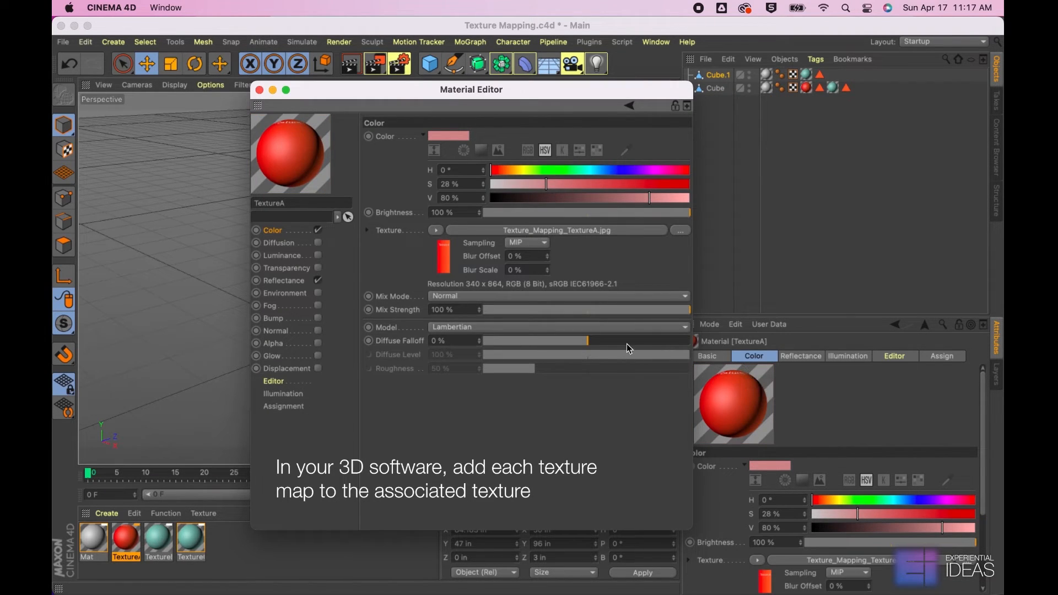
Load Texture_Mapping_TextureB.jpg as the color texture of the TextureB material
left_click(159, 542)
left_click(436, 231)
left_click(448, 256)
left_click(450, 199)
left_click(756, 364)
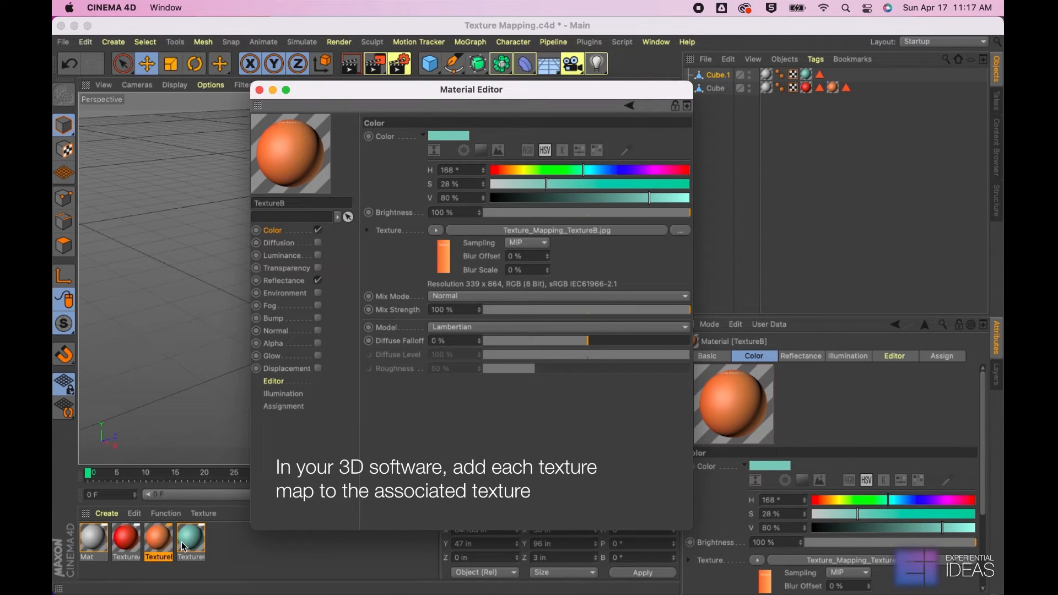
Load Texture_Mapping_TextureC.jpg as the color texture of the TextureC material, then close the material editor and save the scene
left_click(185, 548)
left_click(436, 231)
left_click(450, 258)
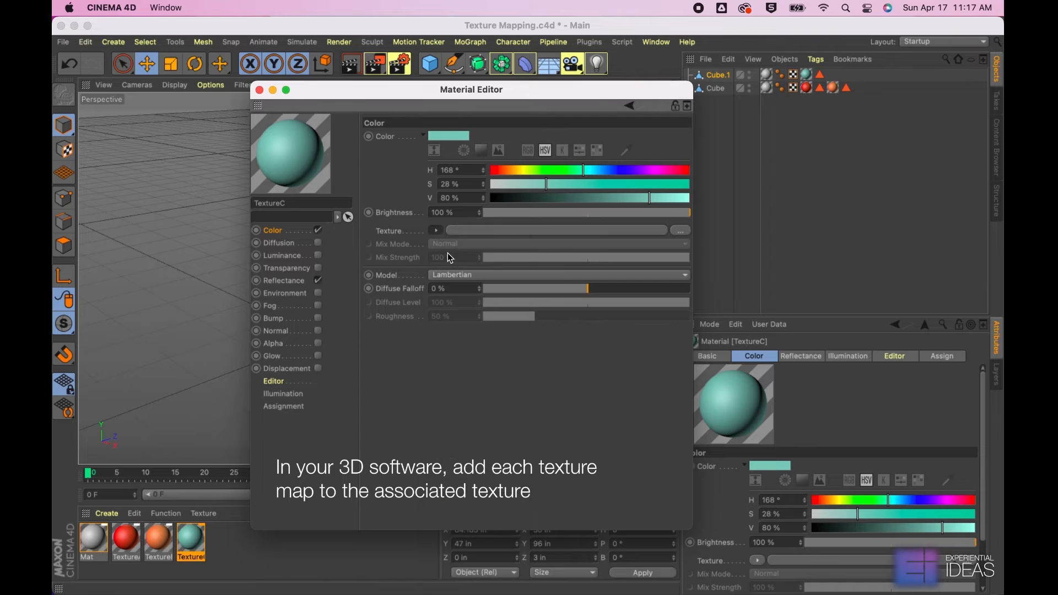
left_click(435, 209)
left_click(749, 365)
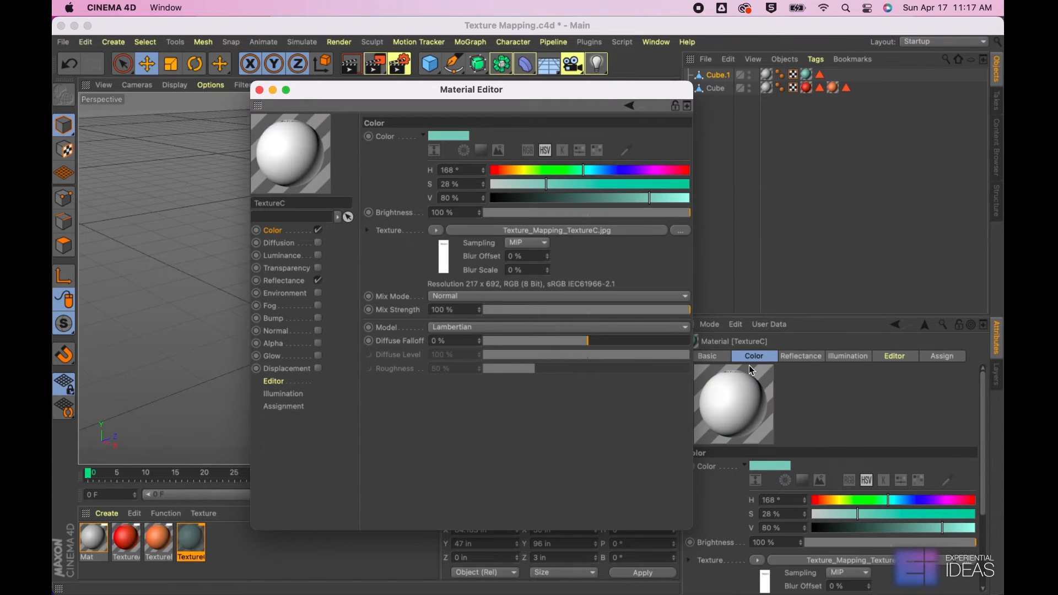
left_click(260, 90)
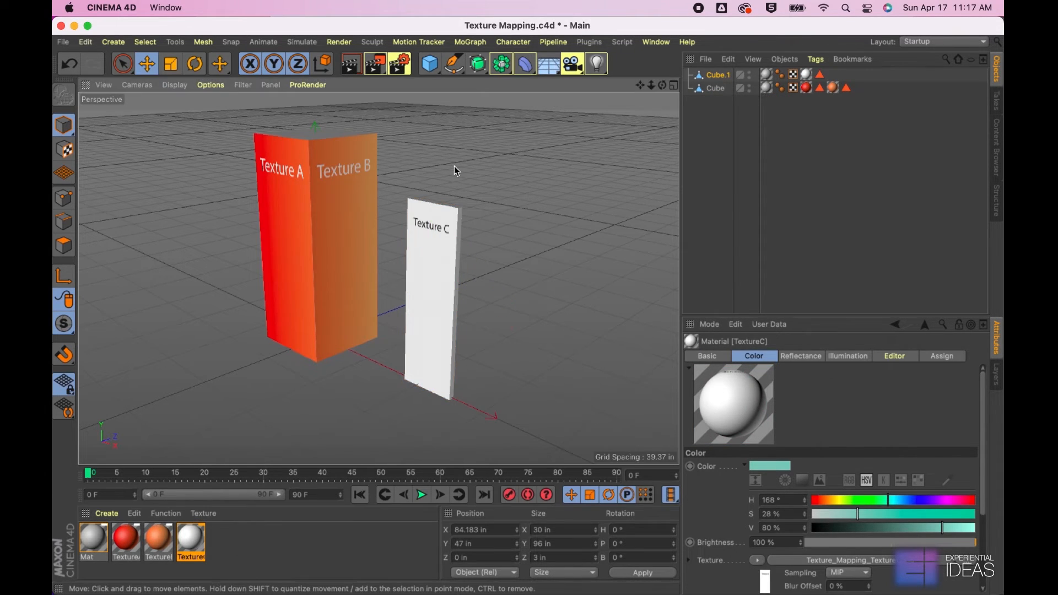
key("super+s")
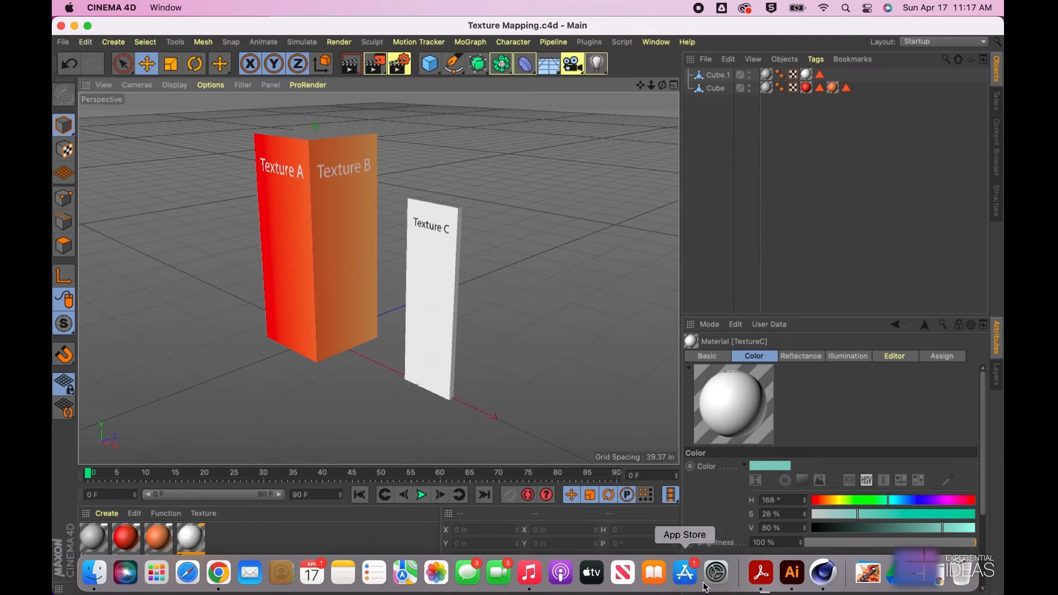
Switch to Illustrator and reverse the gradient behind Texture A and Texture B so it runs from light orange to red
left_click(799, 578)
left_click(366, 208)
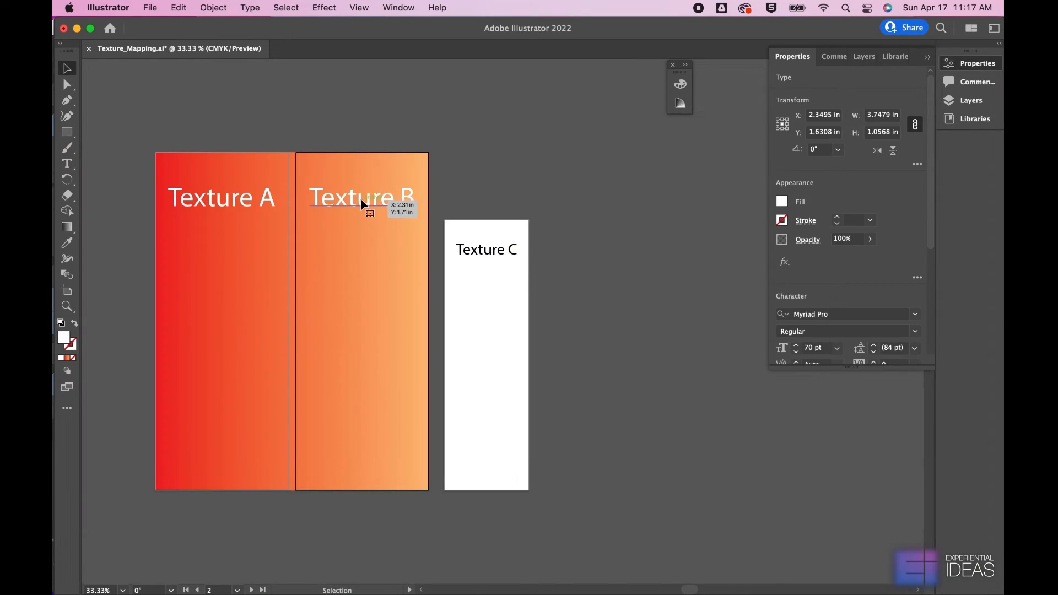
double_click(67, 228)
mouse_move(662, 504)
left_mouse_down()
mouse_move(572, 504)
mouse_move(662, 504)
left_mouse_up()
left_click_drag(572, 503, 518, 501)
left_click(68, 69)
left_click(135, 97)
Draw a rectangle with the light orange to red gradient covering the third artboard and send it behind the Texture C label
left_click(67, 132)
left_click(530, 383)
mouse_move(445, 221)
left_mouse_down()
mouse_move(524, 425)
mouse_move(529, 490)
left_mouse_up()
key("v")
key("super+shift+bracketleft")
left_click(537, 210)
Save the document and export all artboards again as Texture_Mapping JPEG files with Use Artboards enabled
left_click(150, 8)
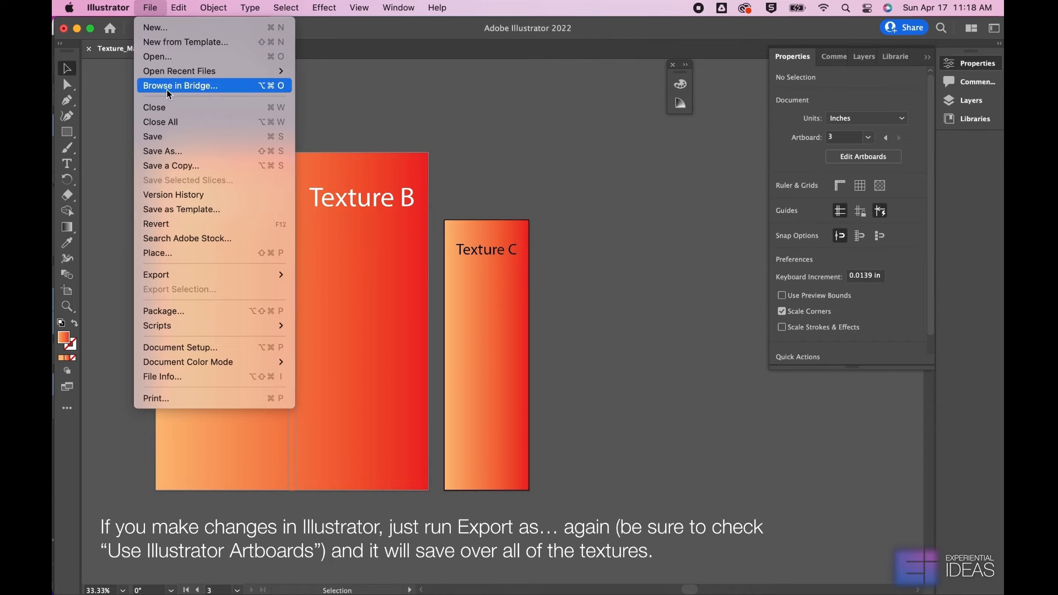
left_click(177, 137)
left_click(150, 8)
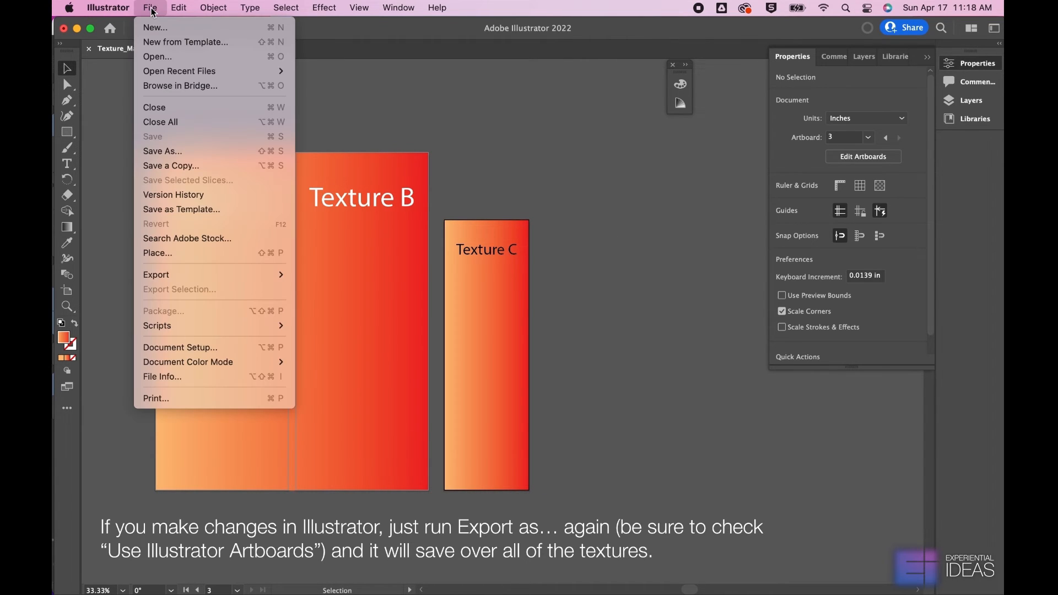
mouse_move(264, 275)
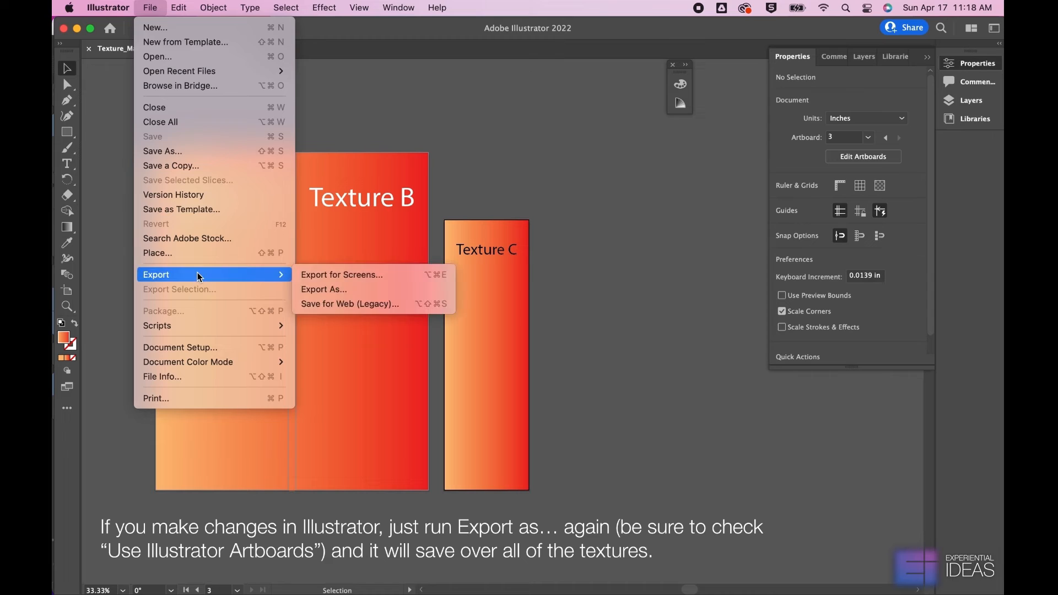
left_click(336, 286)
left_click(482, 332)
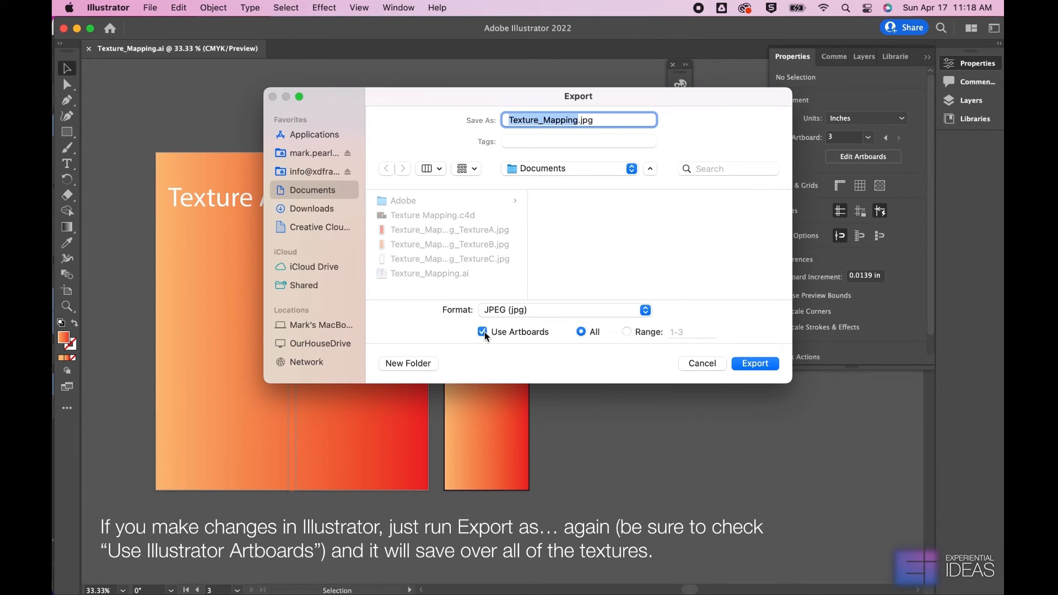
left_click(746, 366)
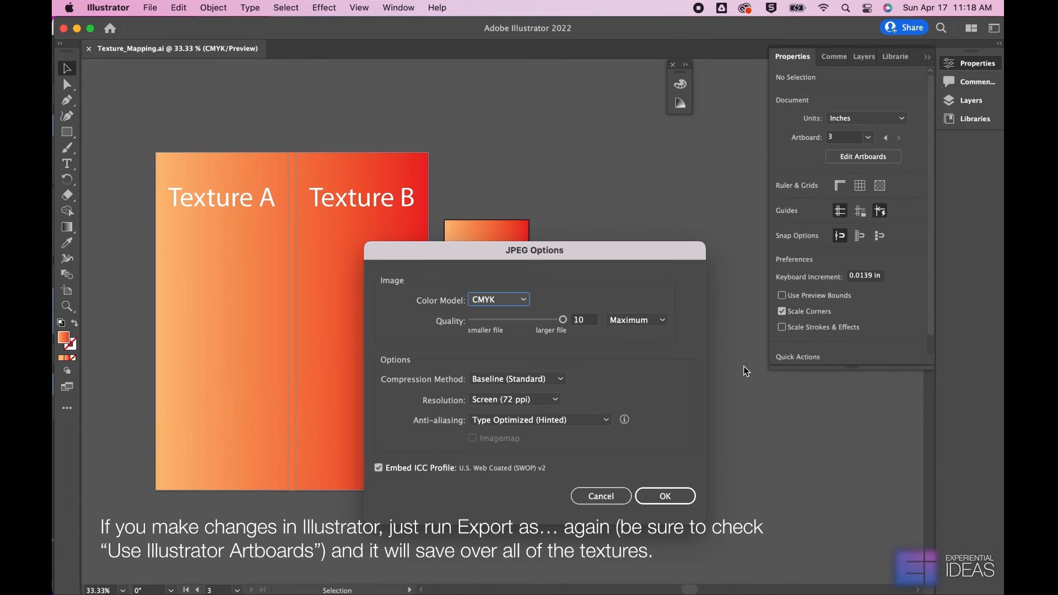
Set the JPEG color model to RGB and replace the existing TextureA, TextureB and TextureC image files
left_click(519, 299)
left_click(504, 315)
left_click(663, 498)
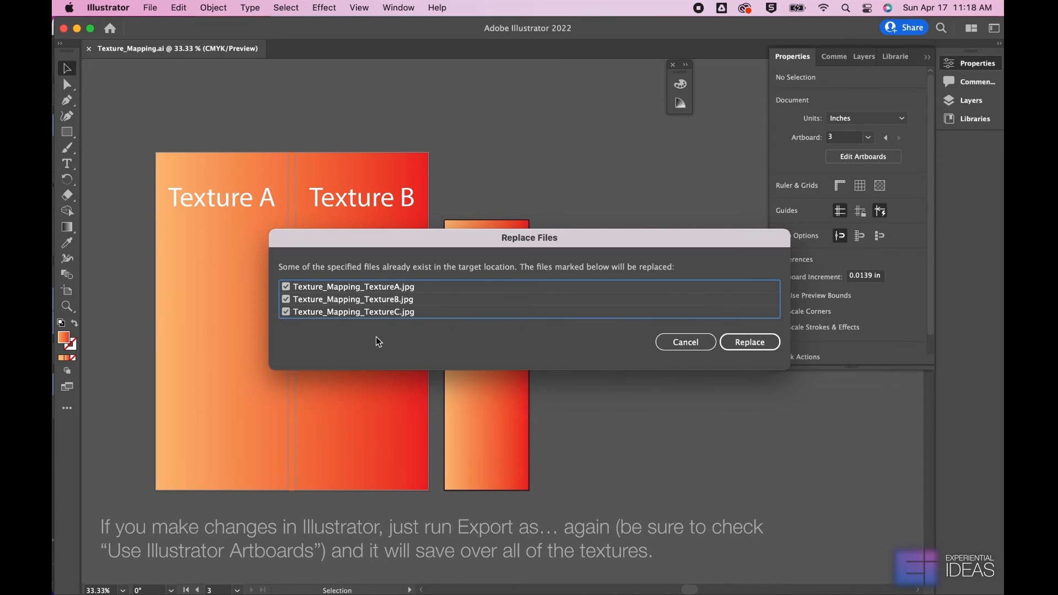
left_click(744, 342)
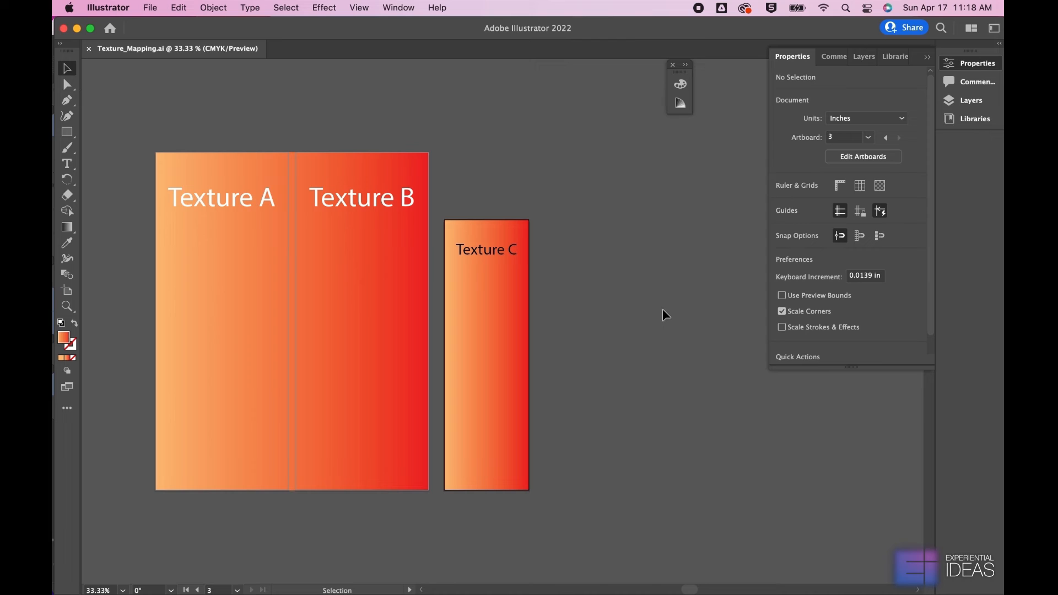
Switch to Cinema 4D, reload all material textures and save the scene
left_click(819, 570)
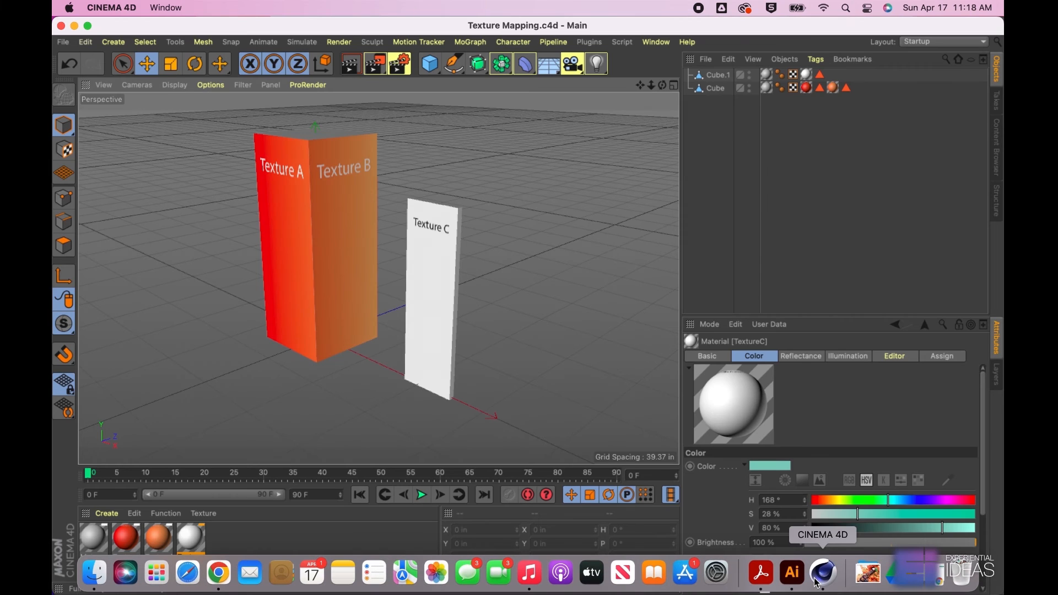
left_click(165, 513)
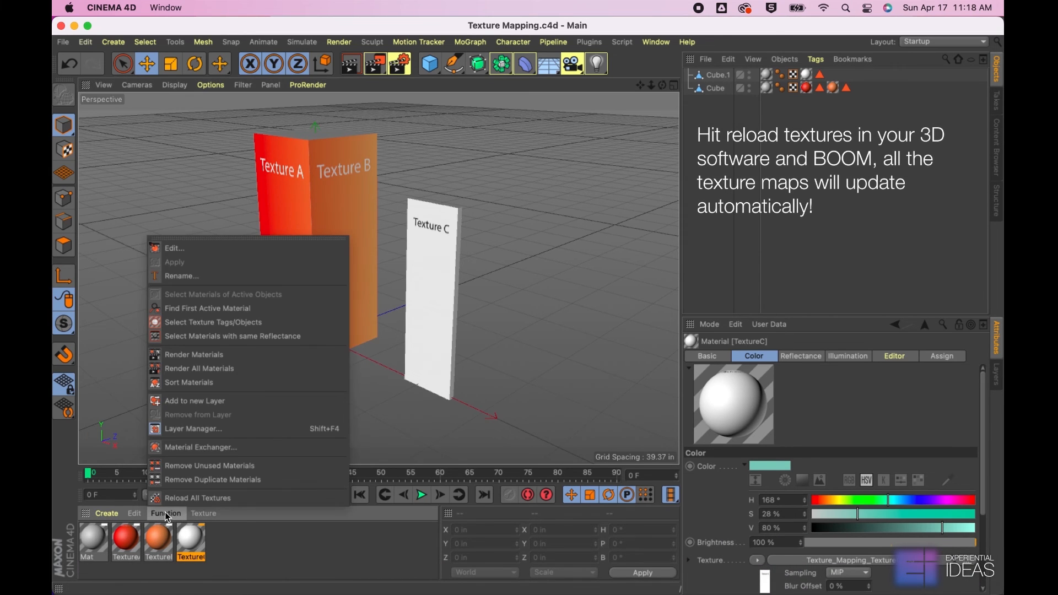
left_click(182, 499)
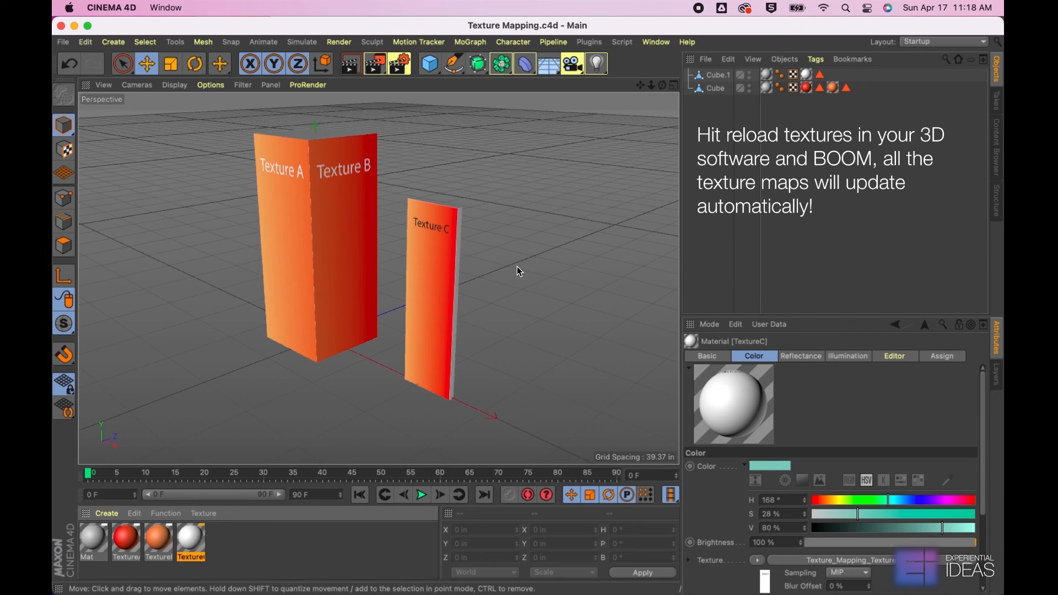
key("super+s")
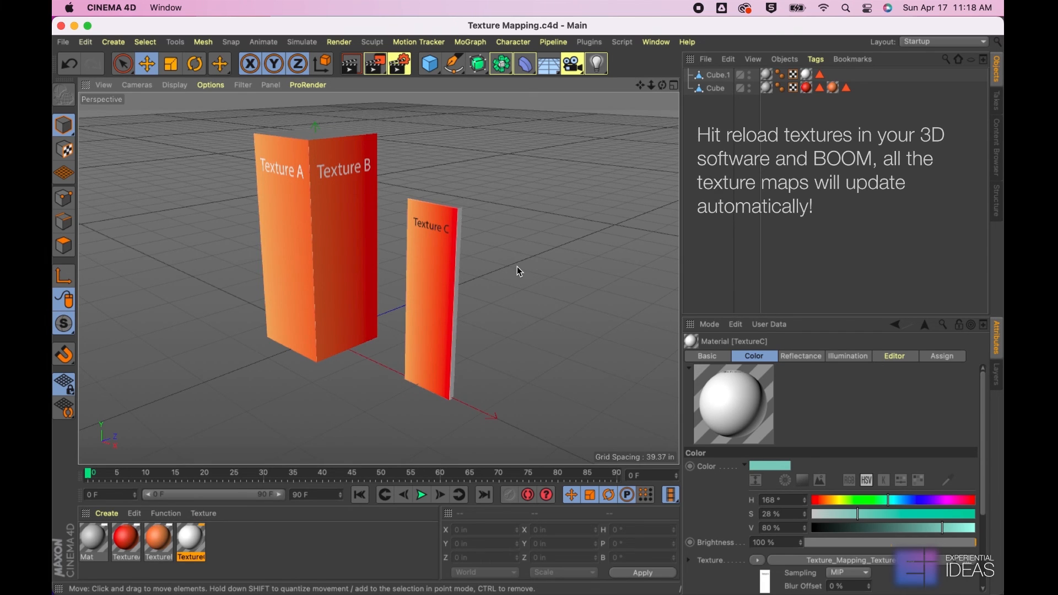